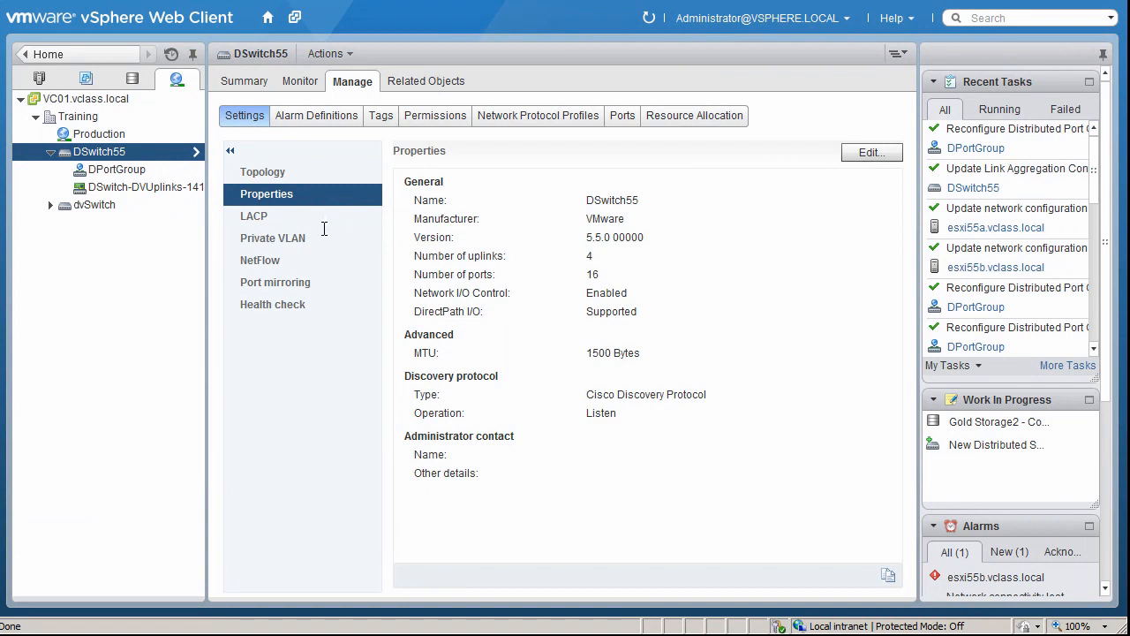
Compare the settings available on dvSwitch and DSwitch55, and review DSwitch55's LACP configuration and topology.
click(258, 217)
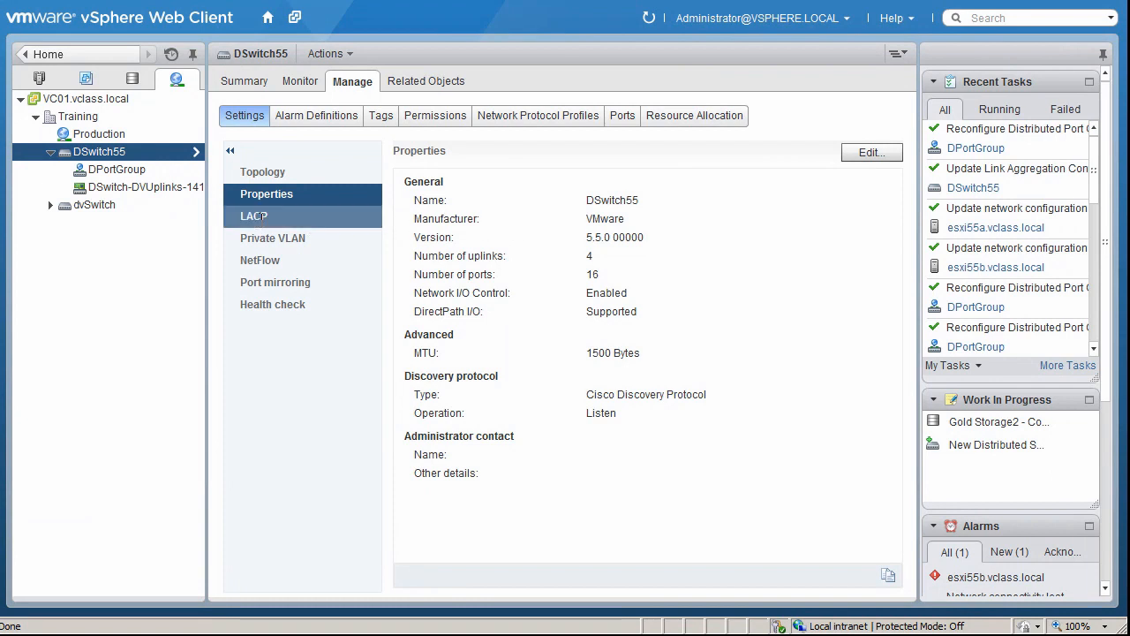
click(132, 201)
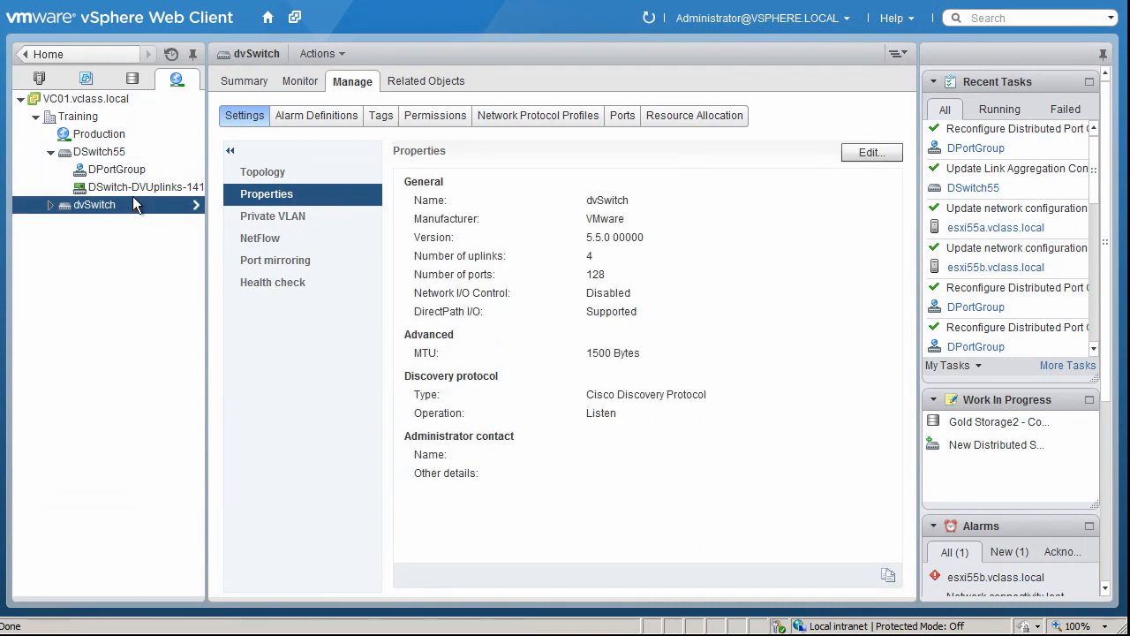
click(131, 153)
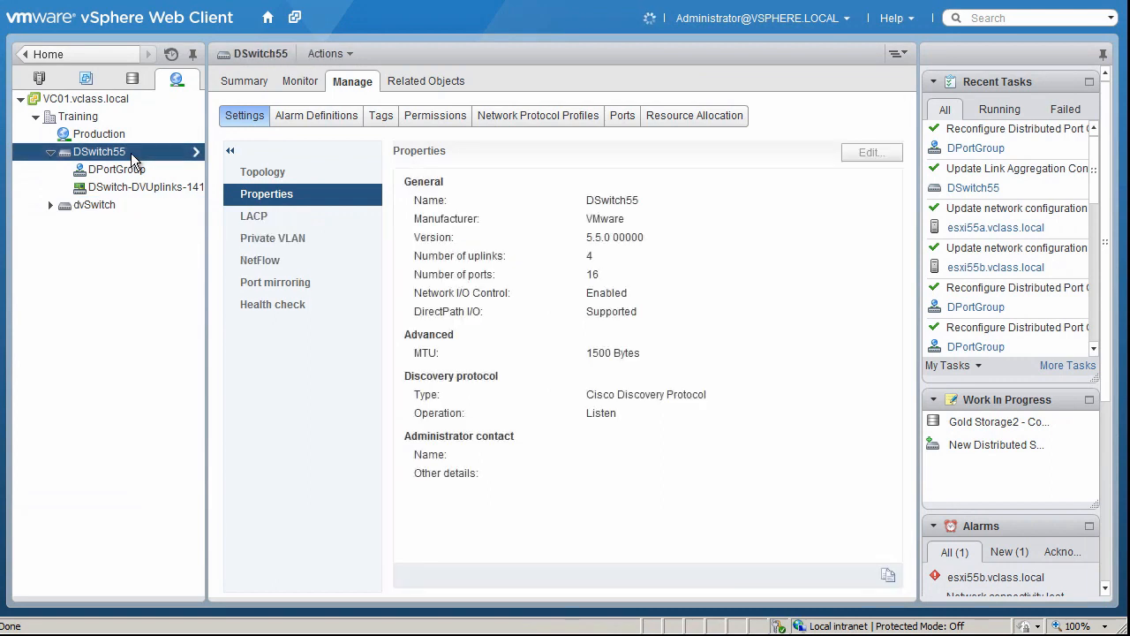
click(268, 215)
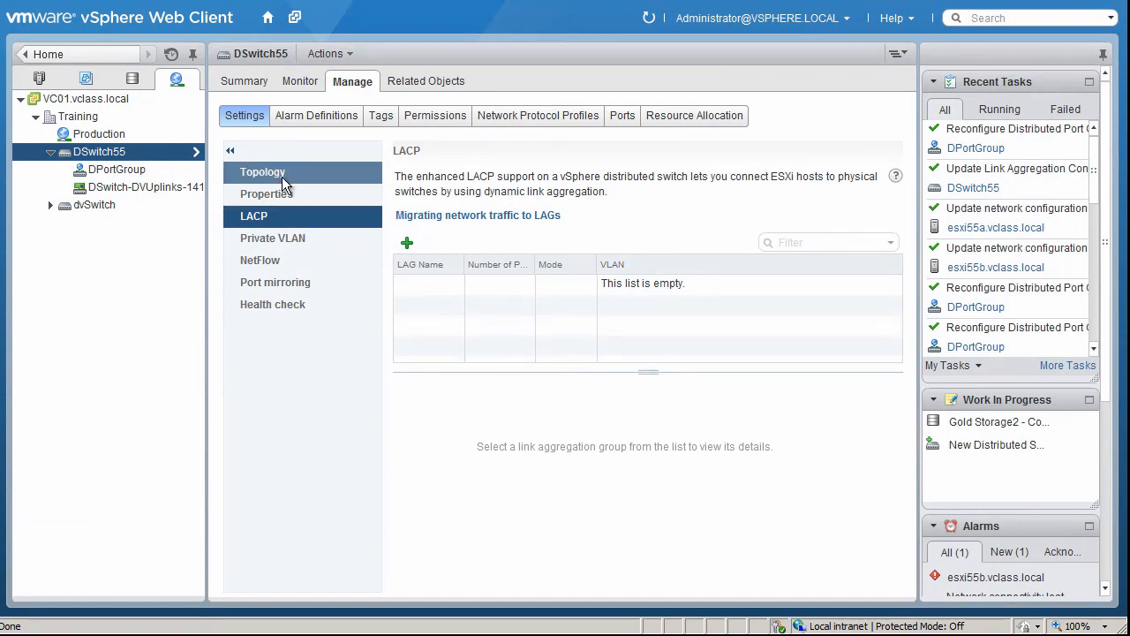
click(282, 178)
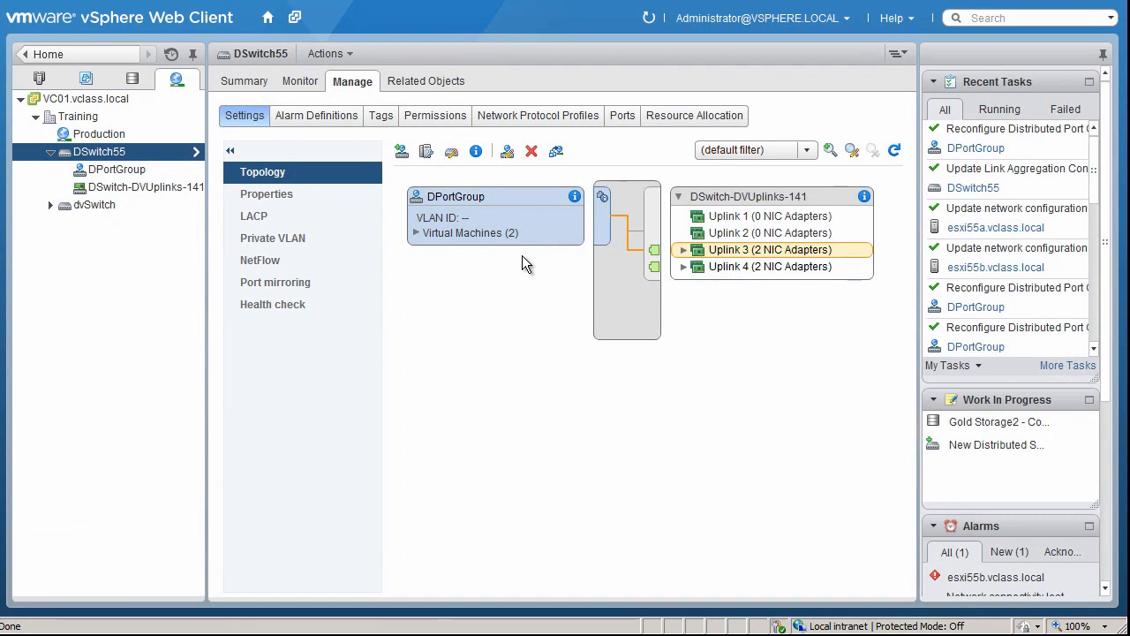
Create link aggregation group lag1 on DSwitch55 with 2 ports in Passive mode, and check it in the topology.
click(265, 216)
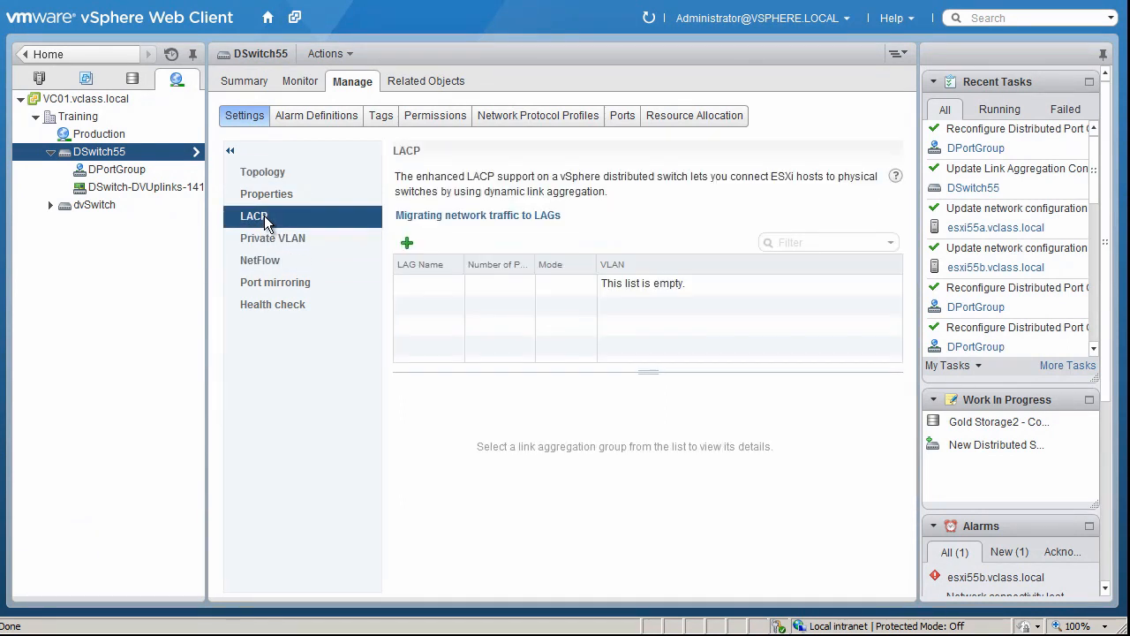
click(407, 244)
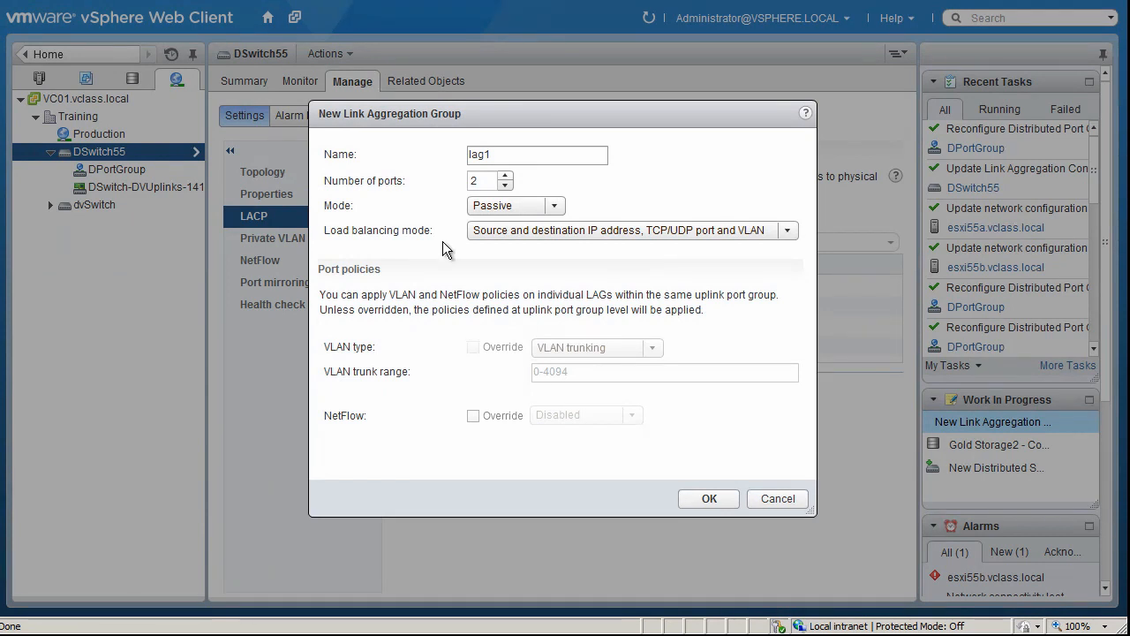
click(725, 509)
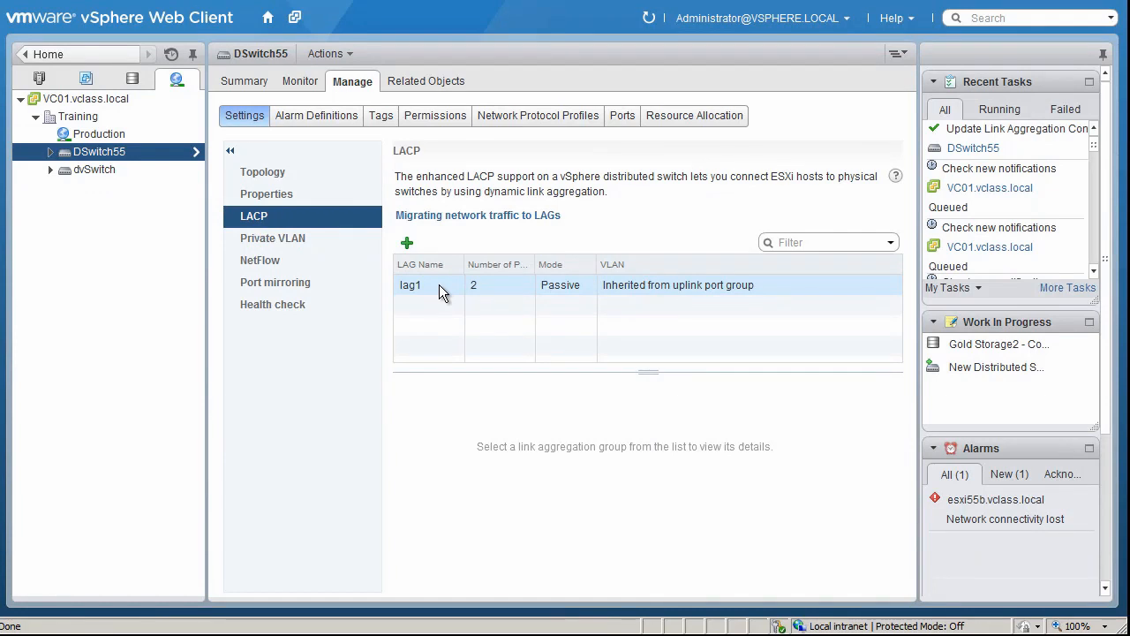
click(302, 177)
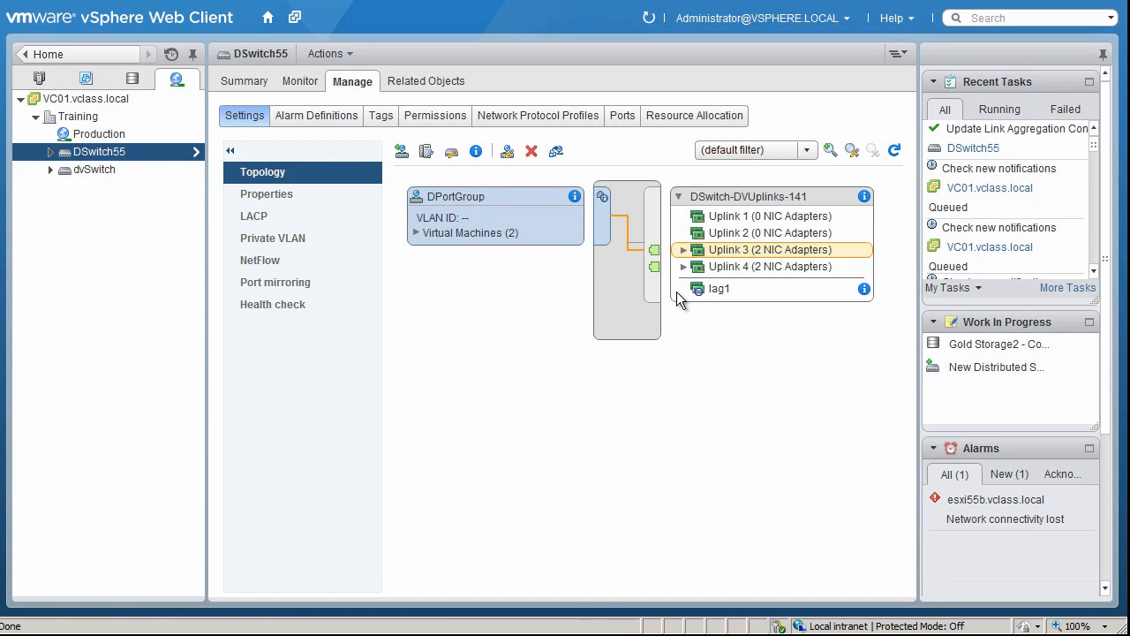
Open the teaming and failover settings of DPortGroup under DSwitch55 for editing.
click(51, 152)
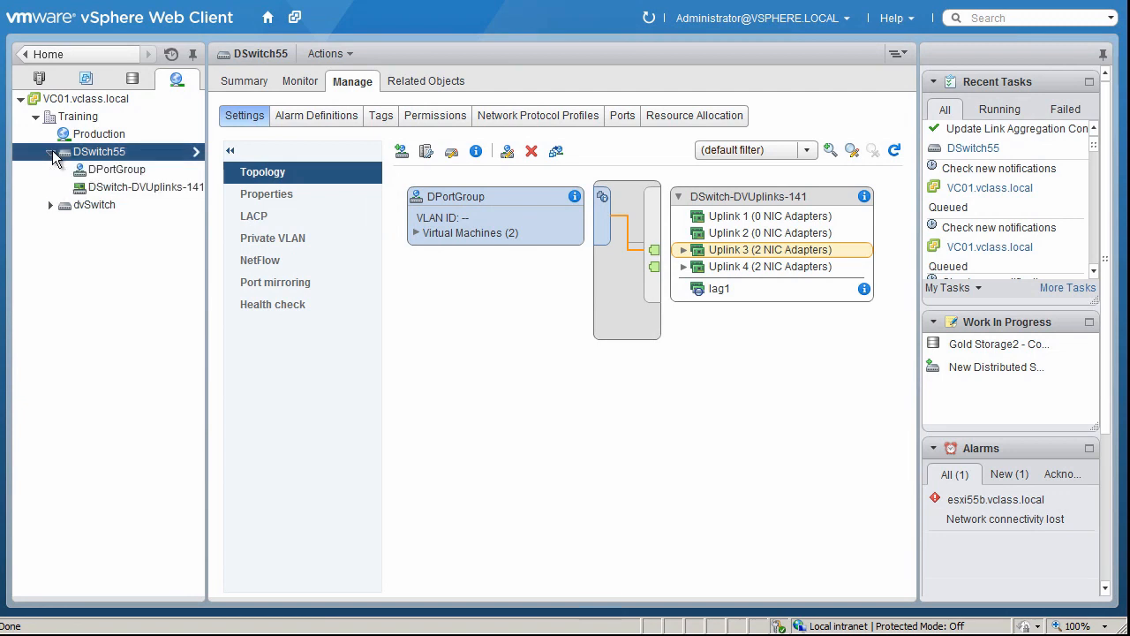
click(119, 177)
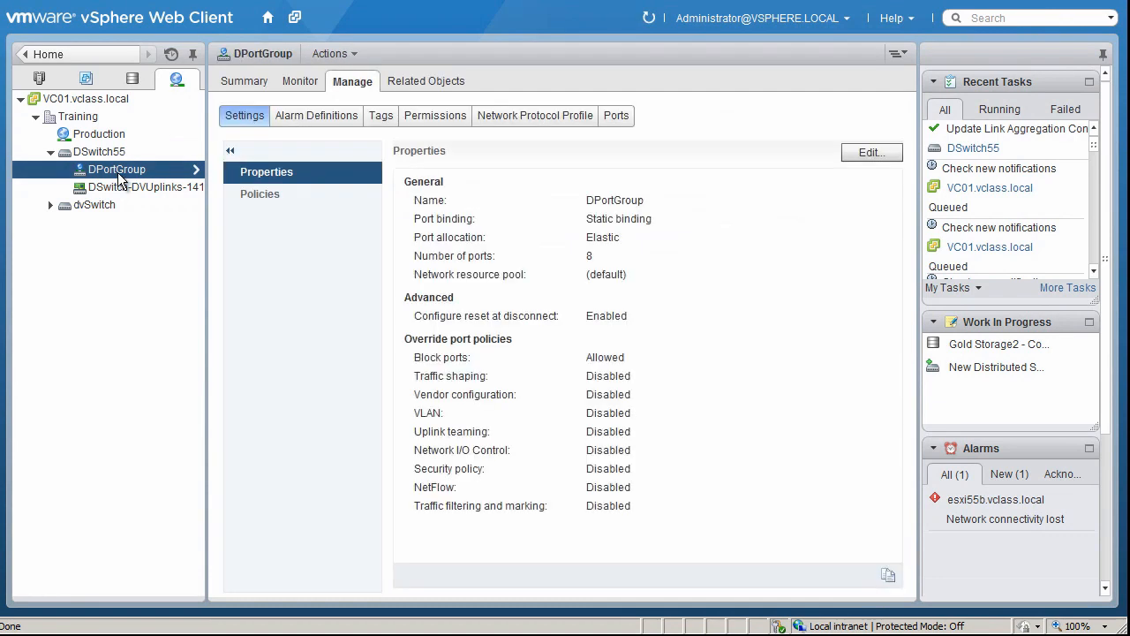
click(258, 196)
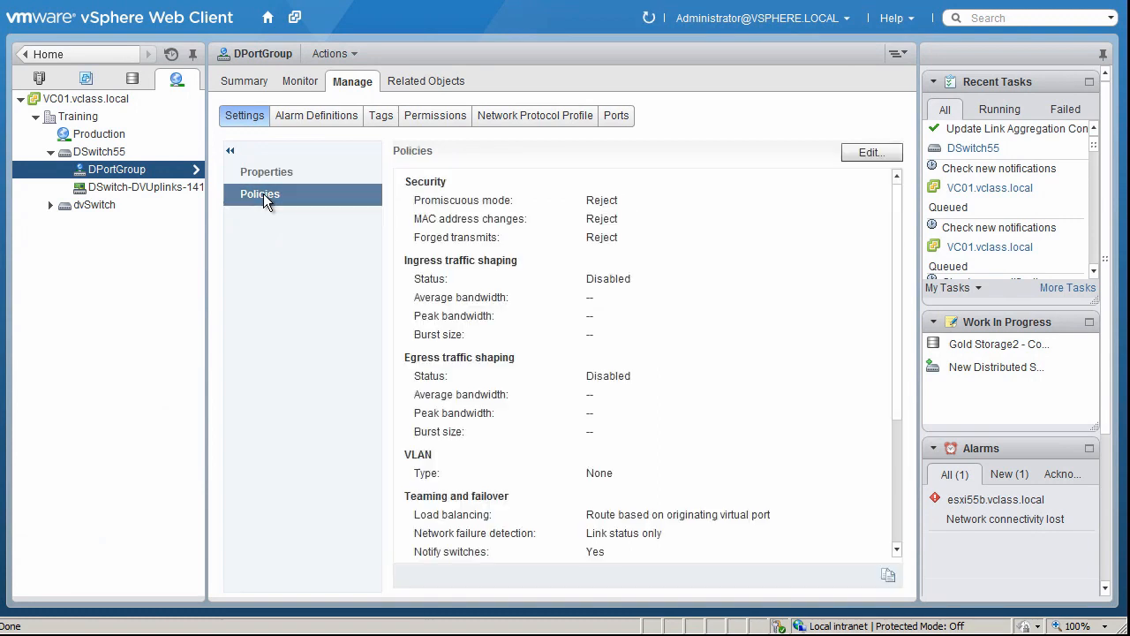
click(863, 158)
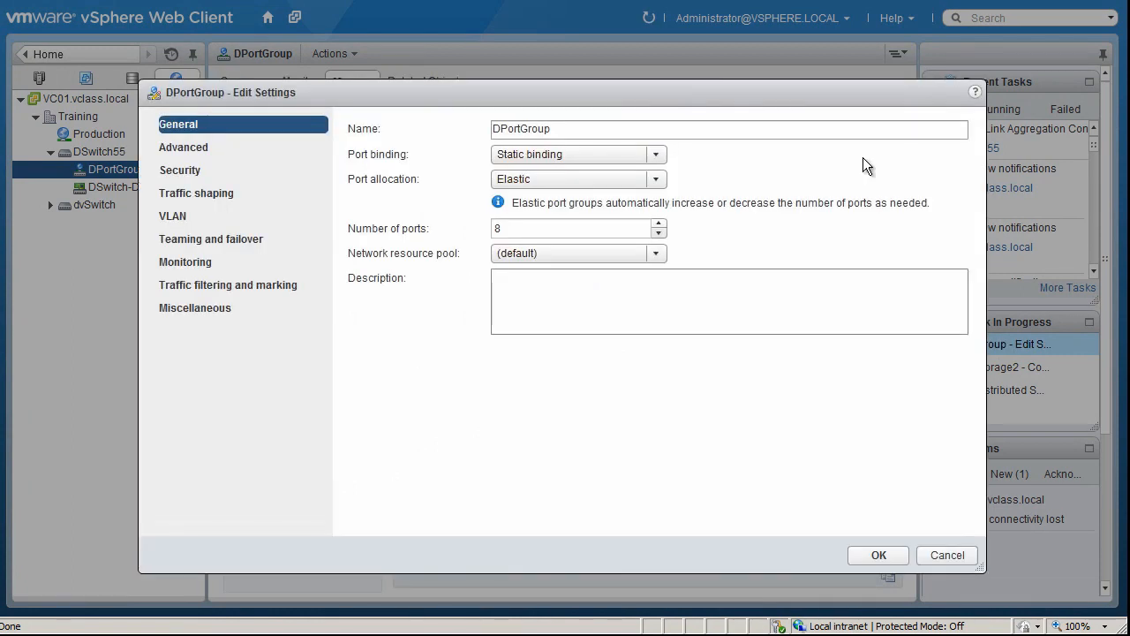
click(252, 244)
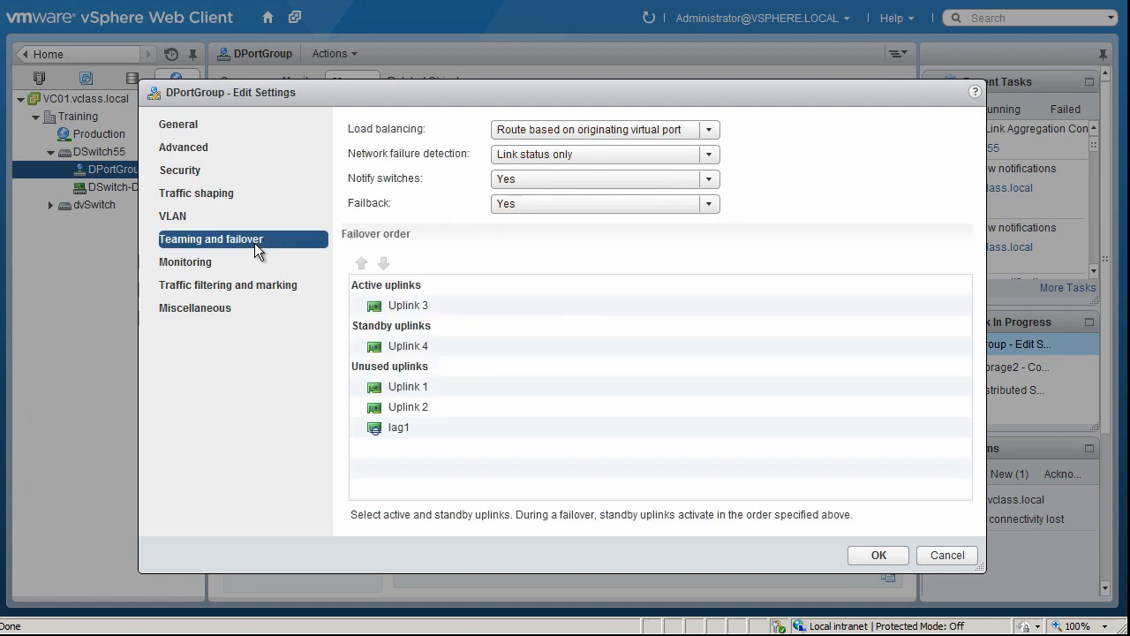
Move lag1 from the unused to the standby uplinks in the failover order and try to apply the settings.
click(400, 428)
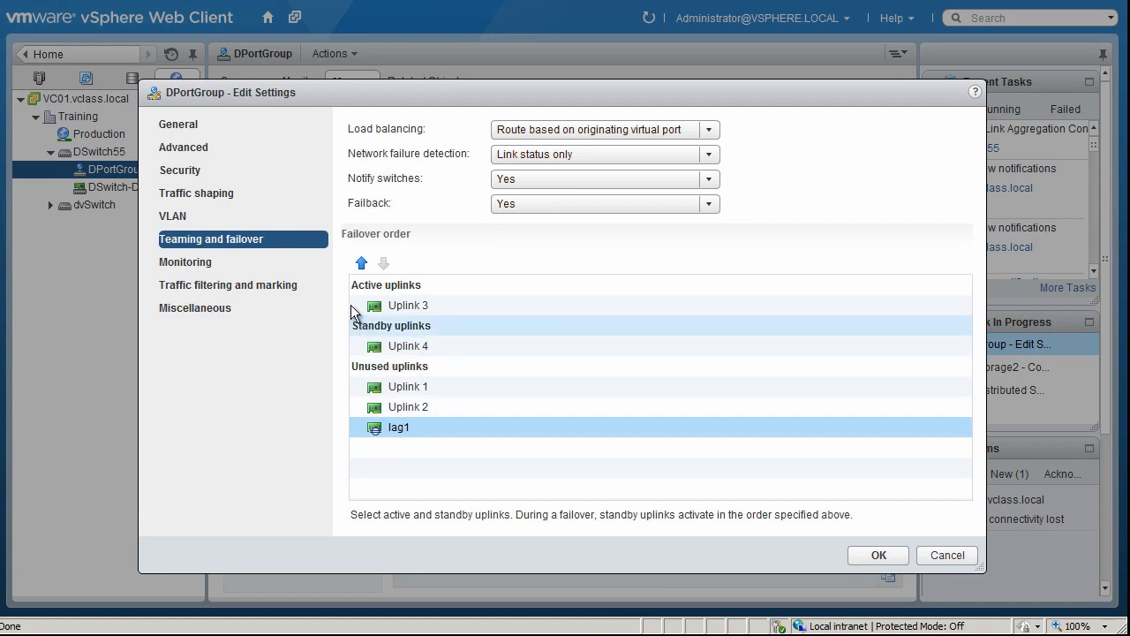
click(361, 265)
click(361, 264)
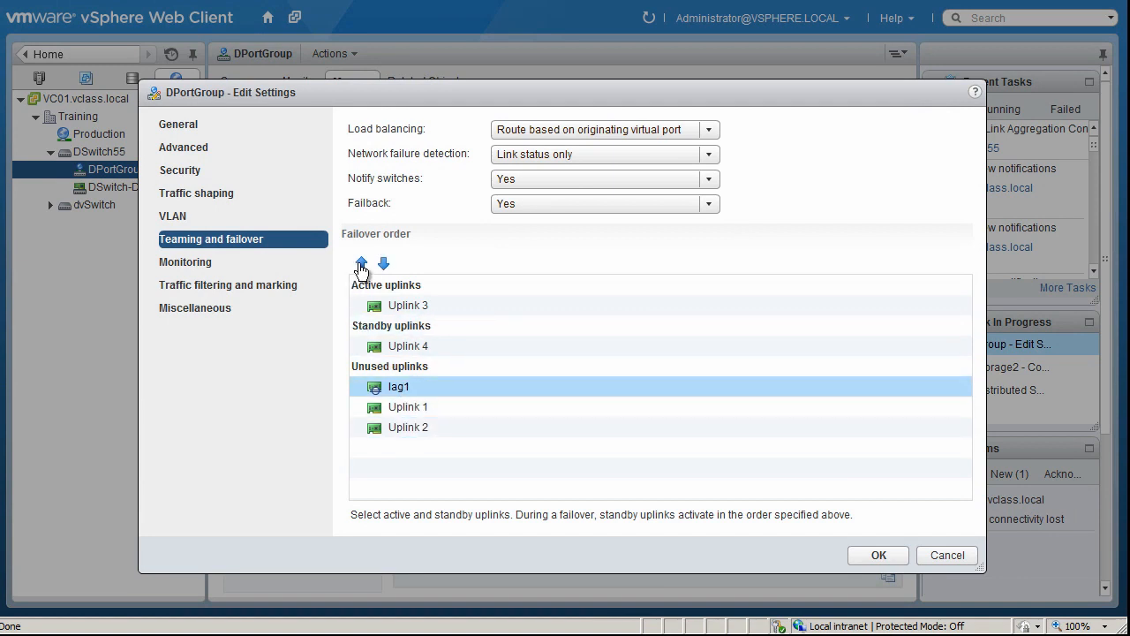
click(361, 264)
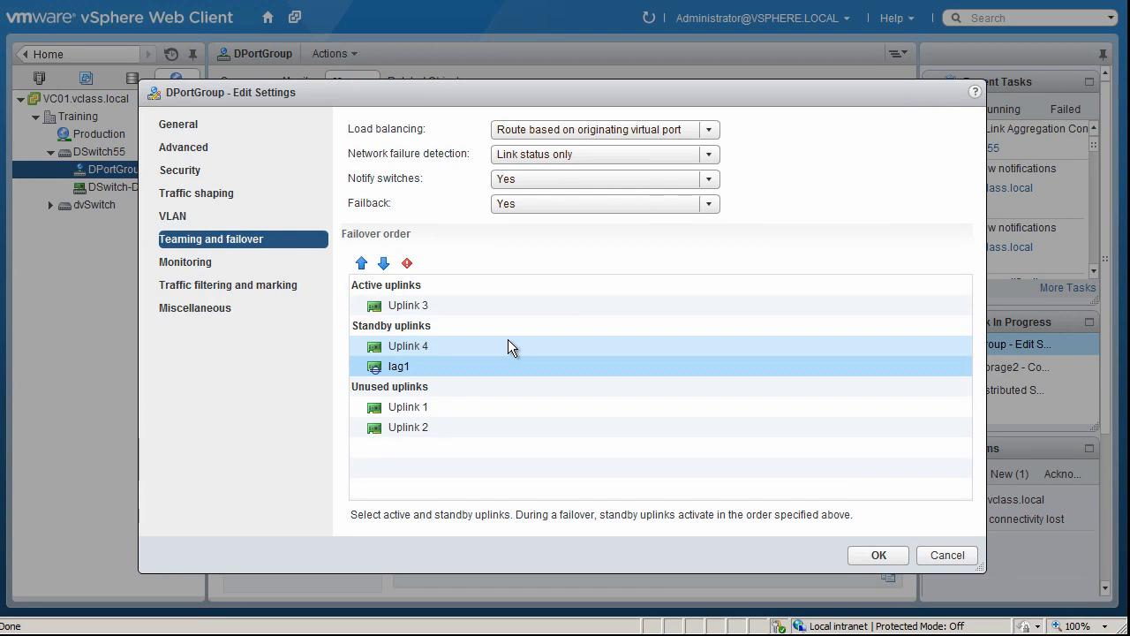
click(878, 555)
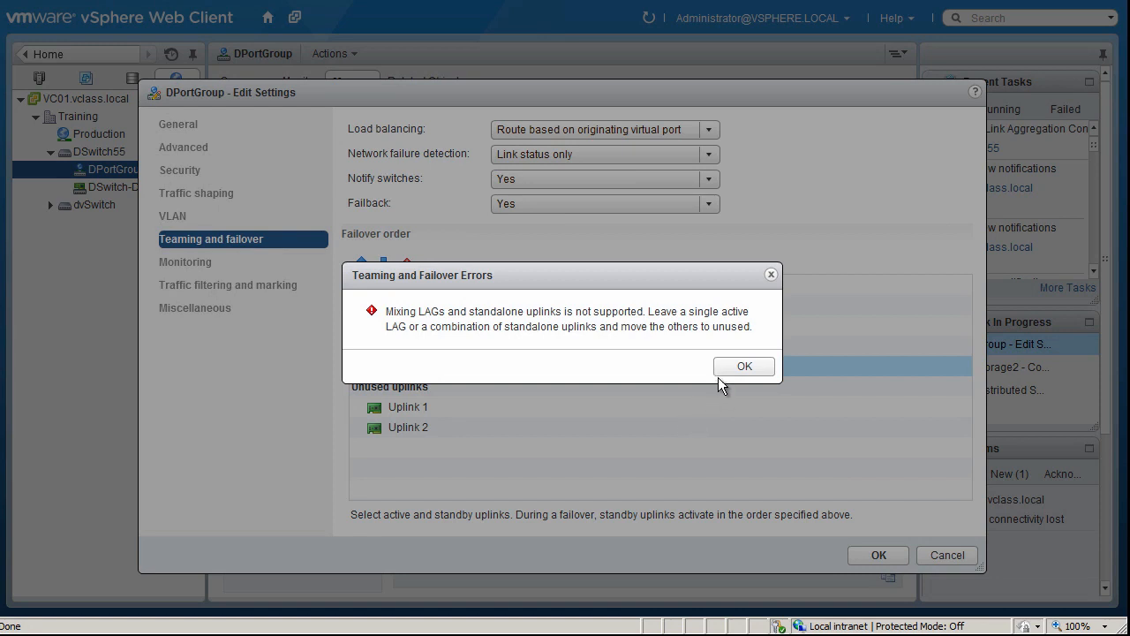
click(763, 370)
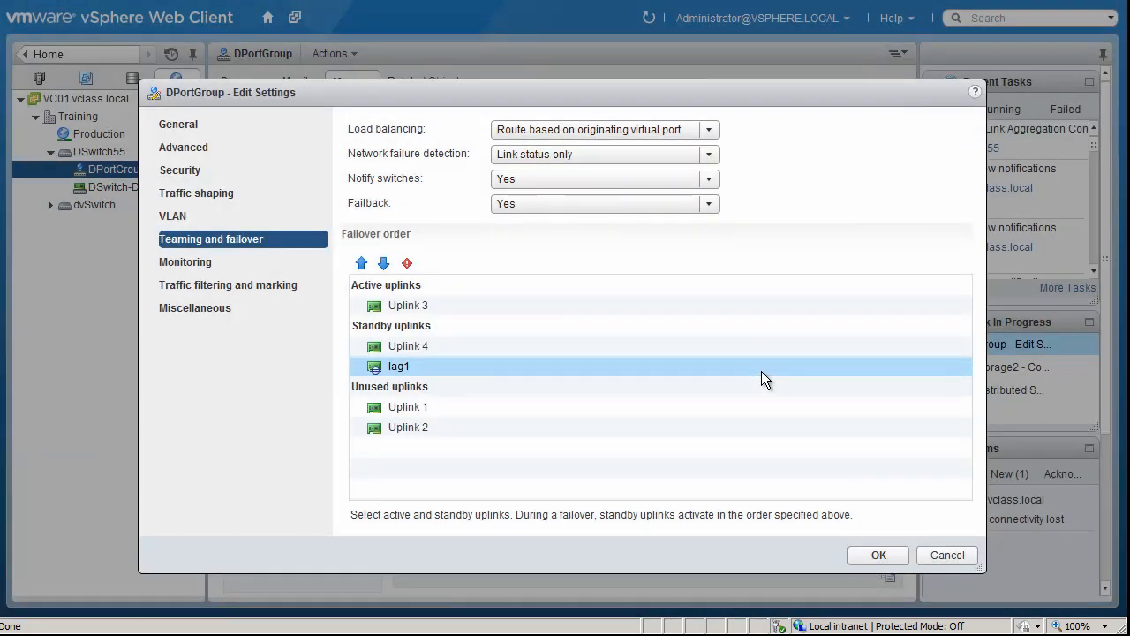
Move Uplink 4 to the unused uplinks and save the port group settings, accepting the intermediate teaming configuration.
click(426, 346)
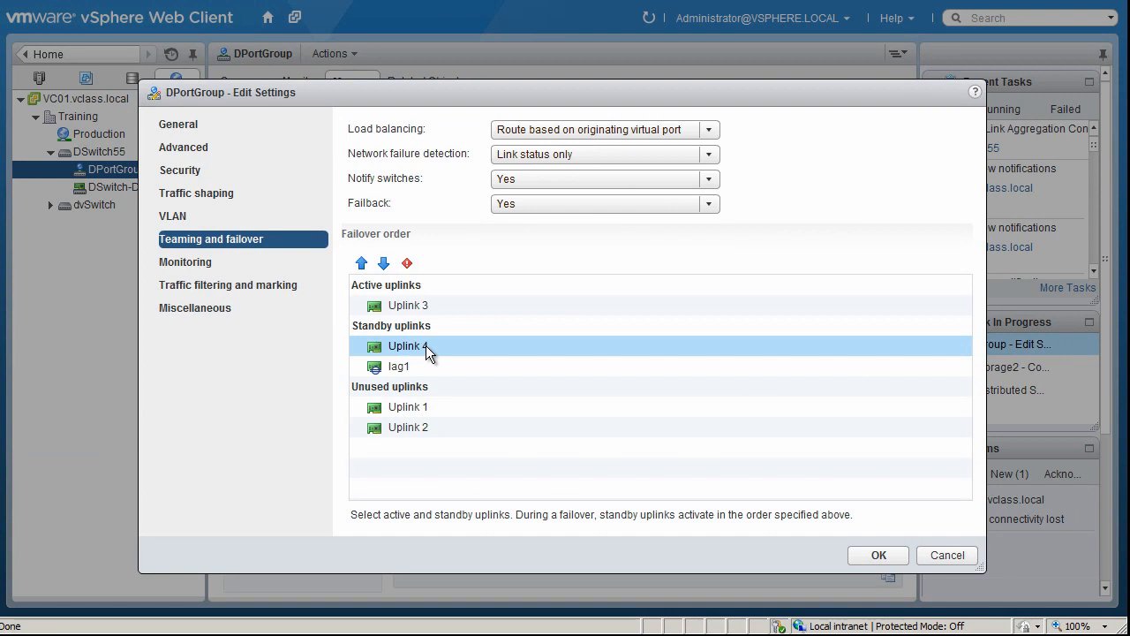
click(384, 265)
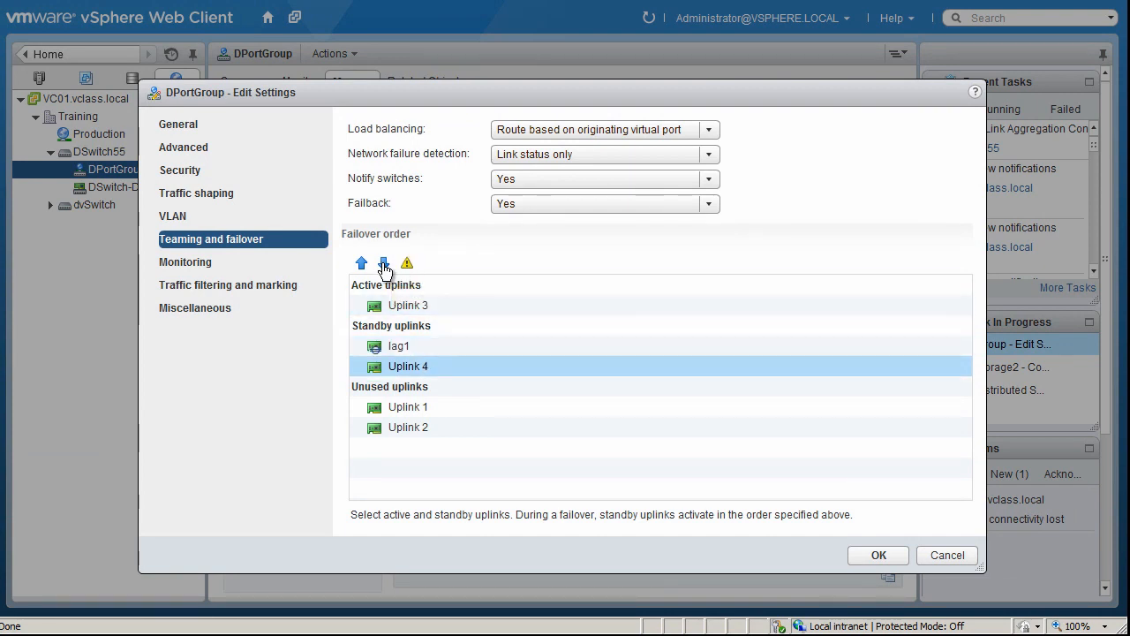
click(384, 265)
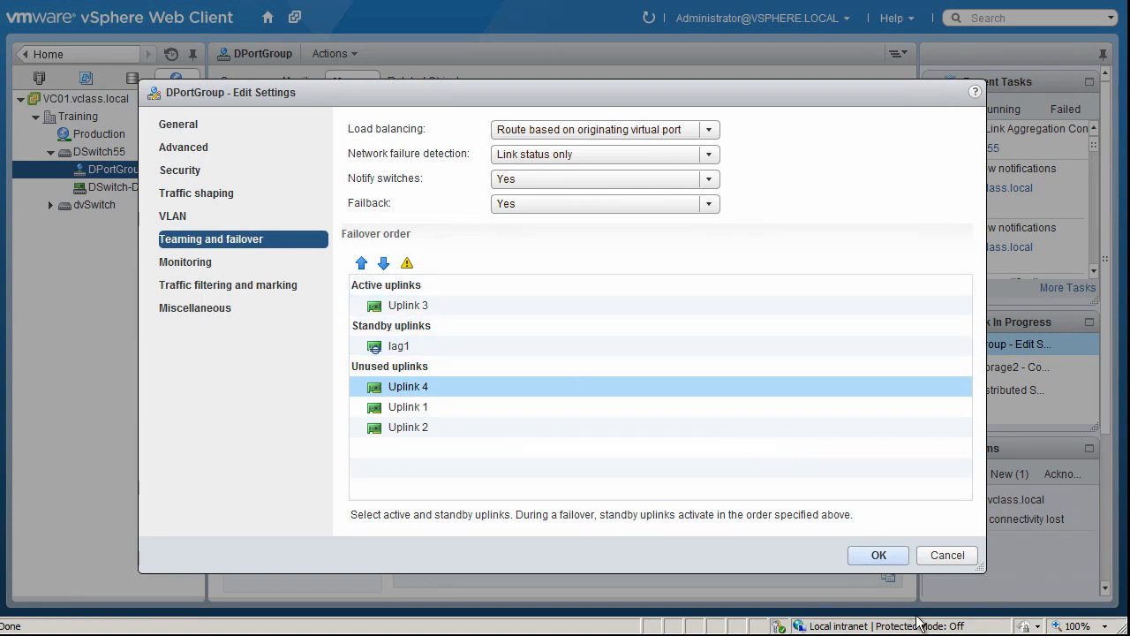
click(887, 559)
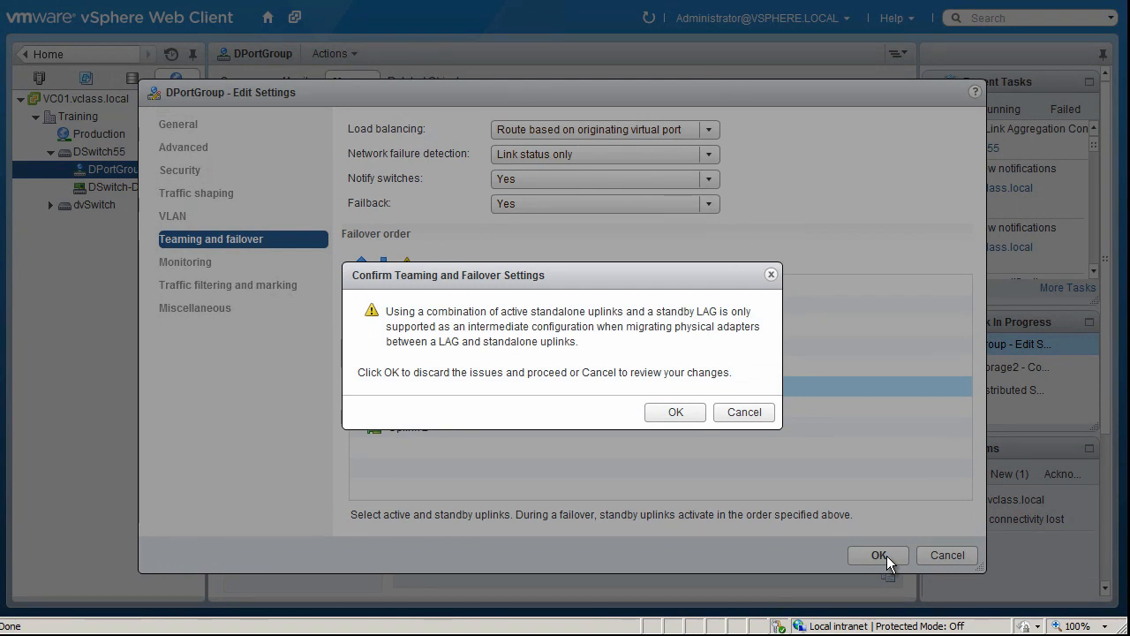
click(676, 413)
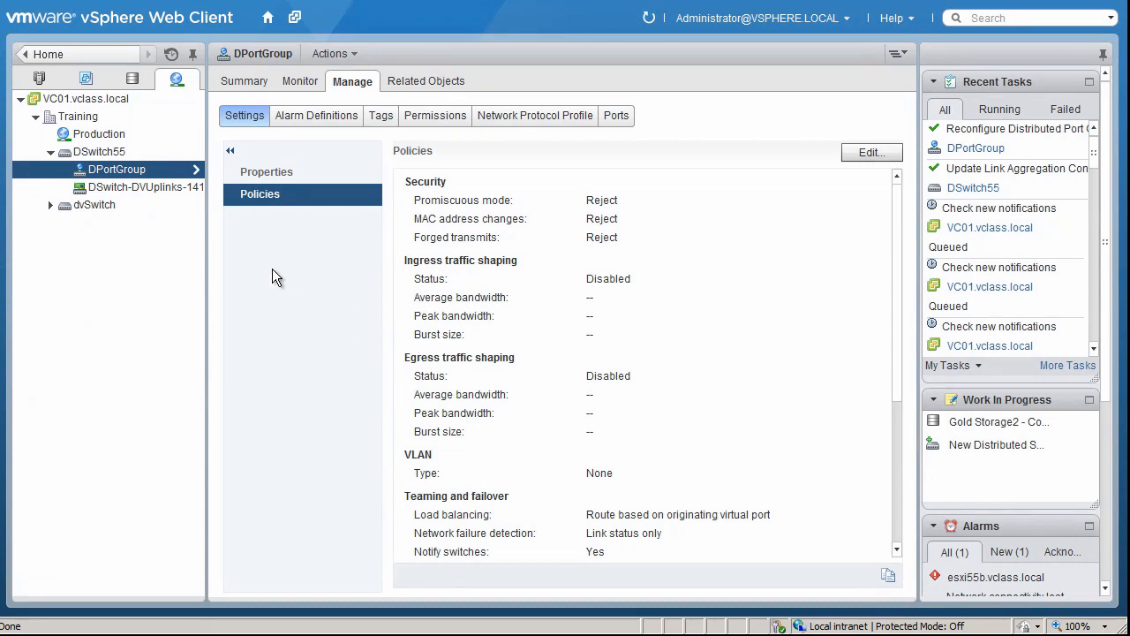
Start the Add and Manage Hosts wizard for DSwitch55 with the Manage host networking task.
click(117, 155)
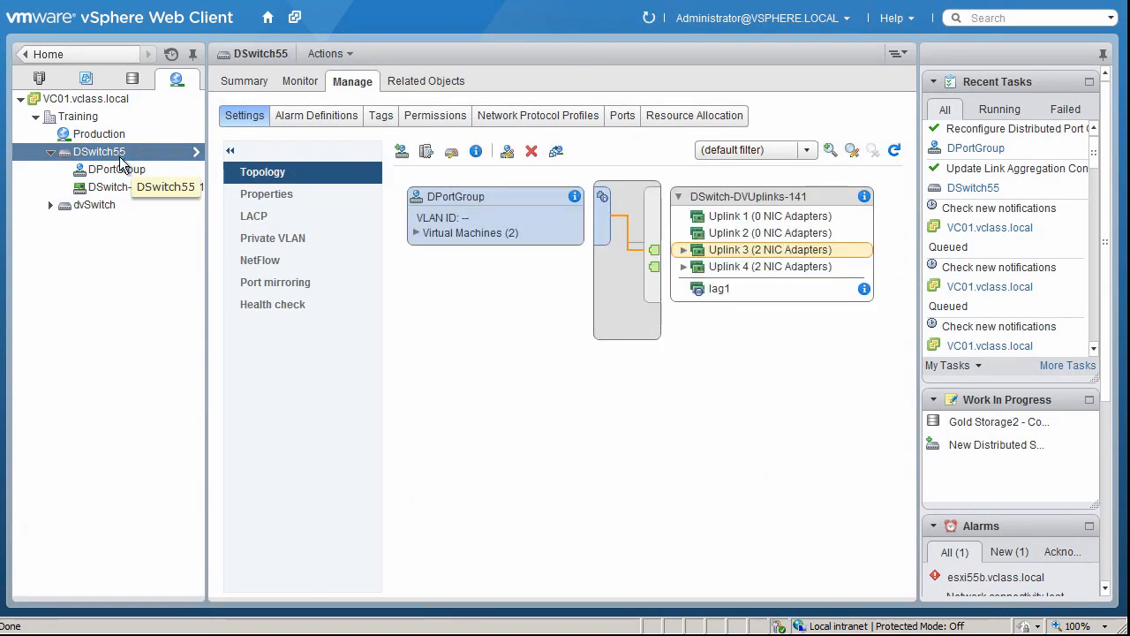
click(426, 151)
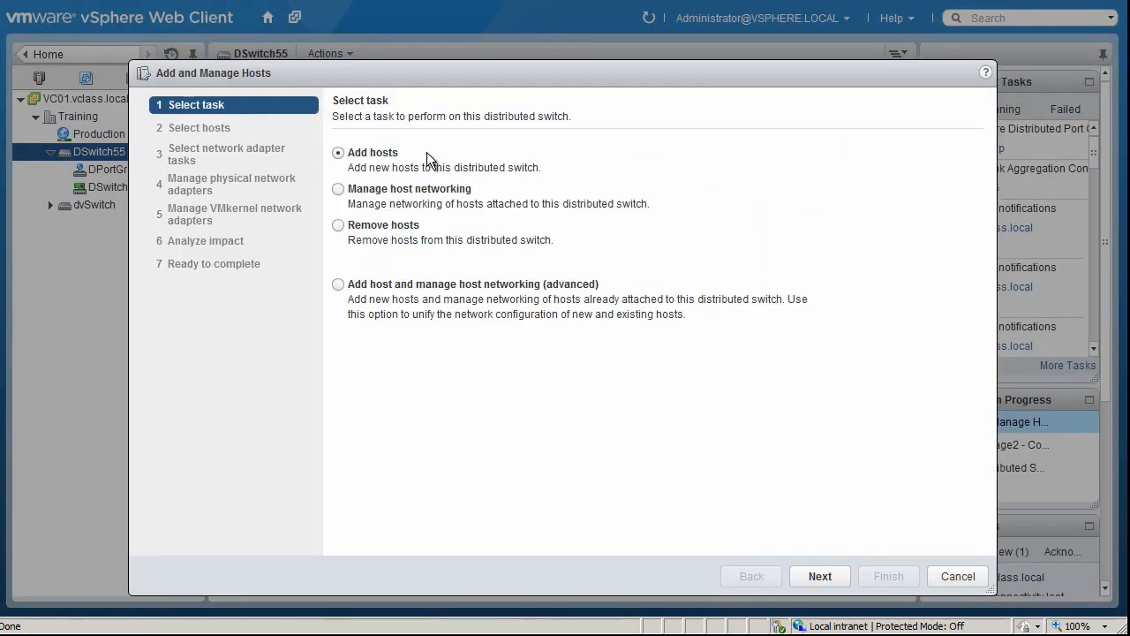
click(338, 189)
click(817, 575)
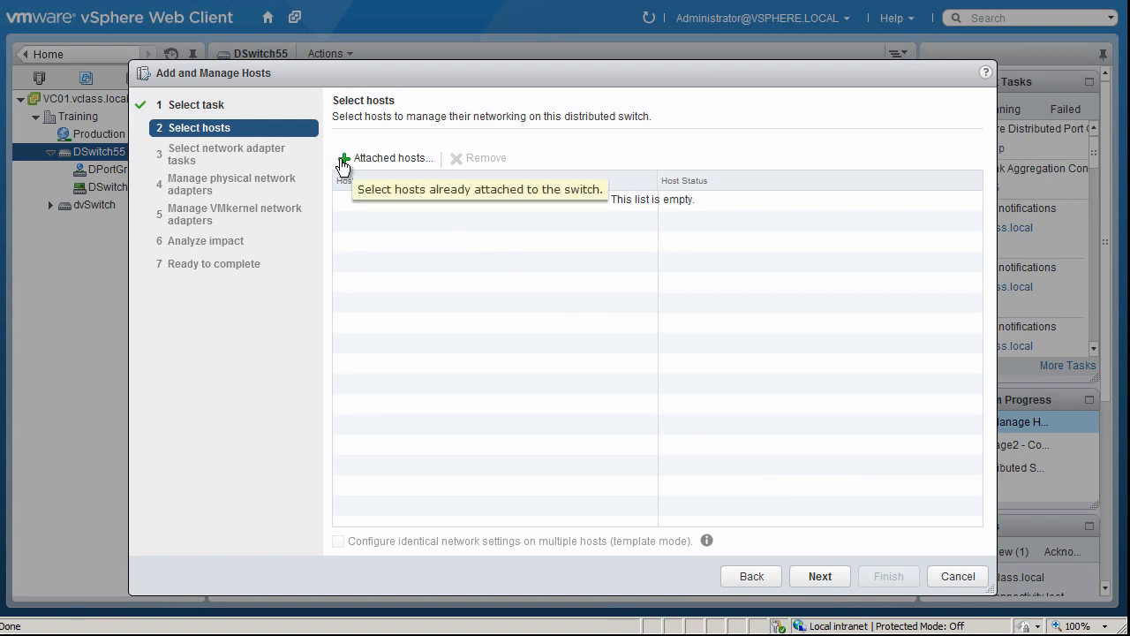
Select attached hosts esxi55a.vclass.local and esxi55b.vclass.local, and limit the network adapter tasks to managing physical adapters.
click(342, 161)
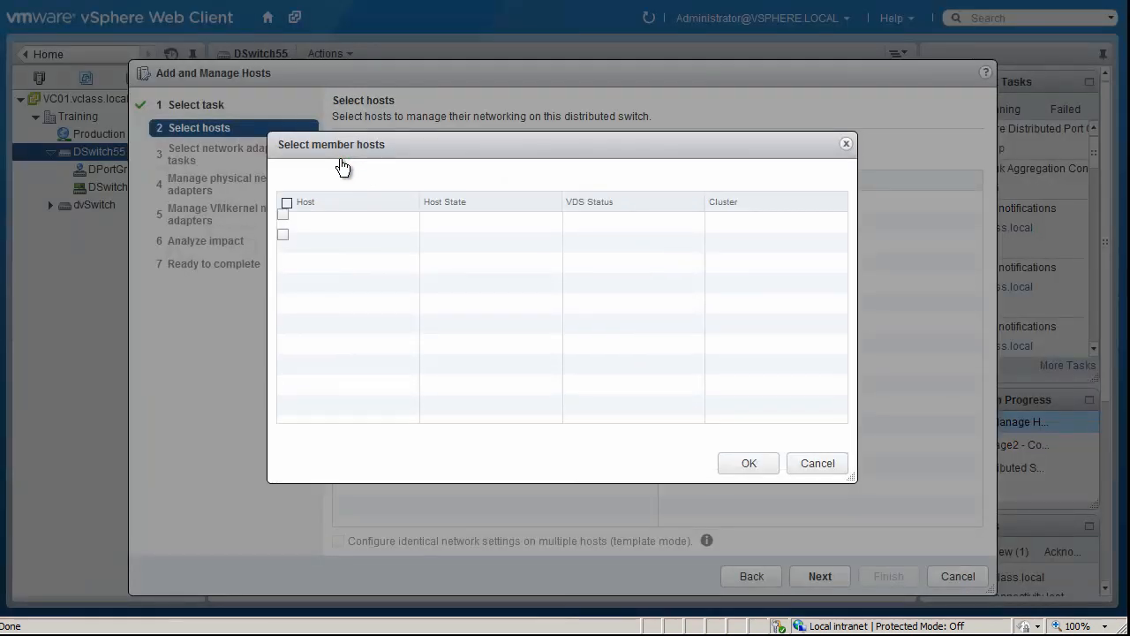
click(287, 204)
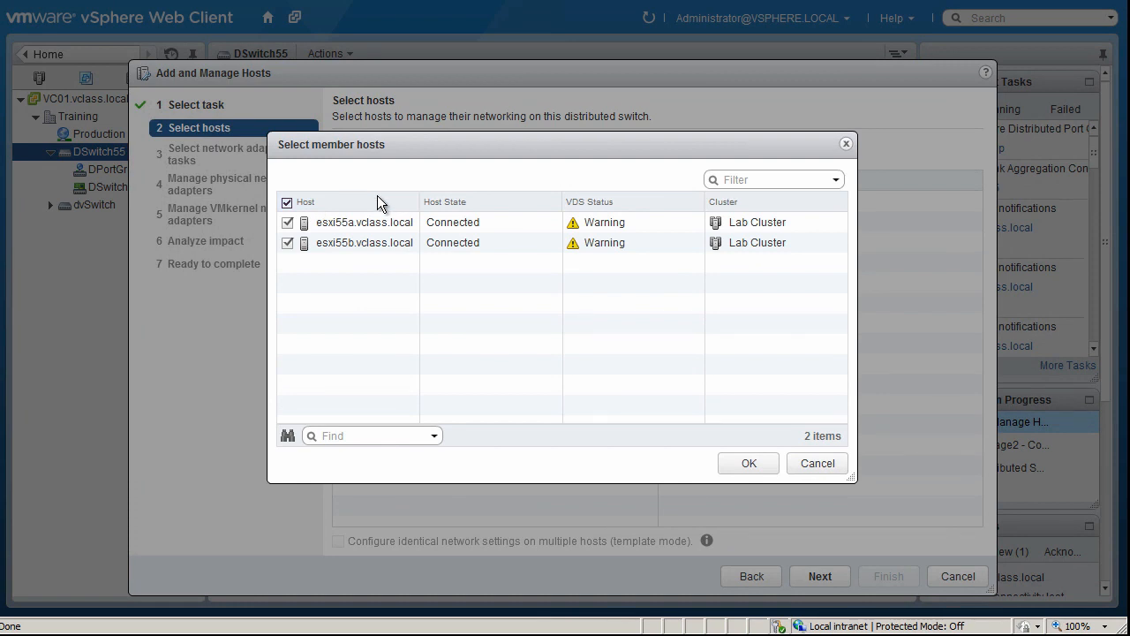
click(748, 465)
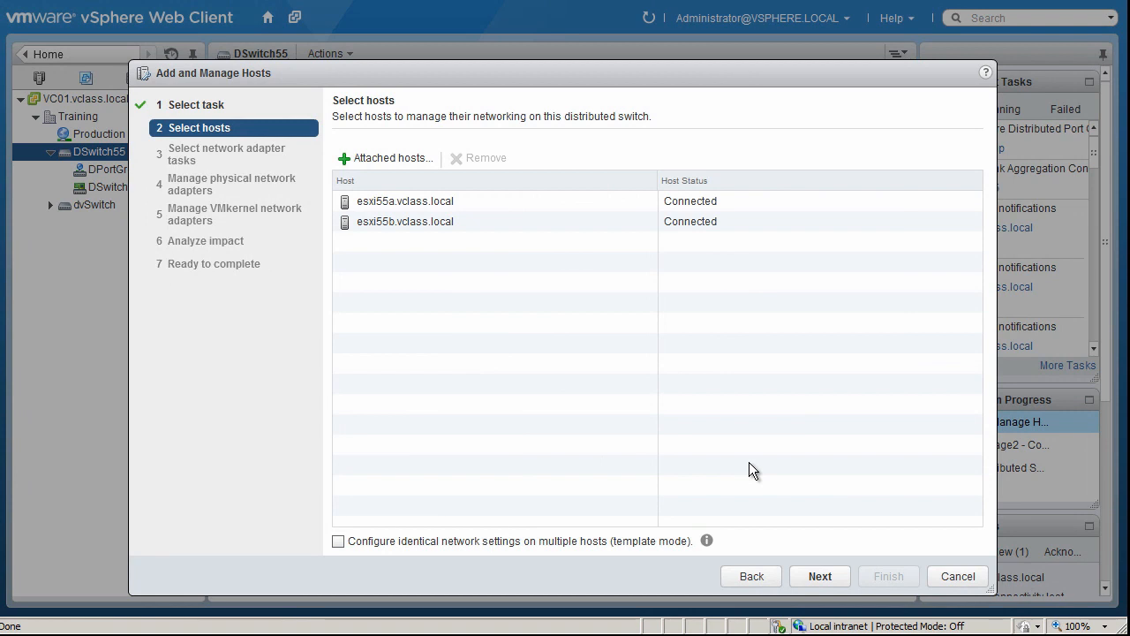
click(820, 575)
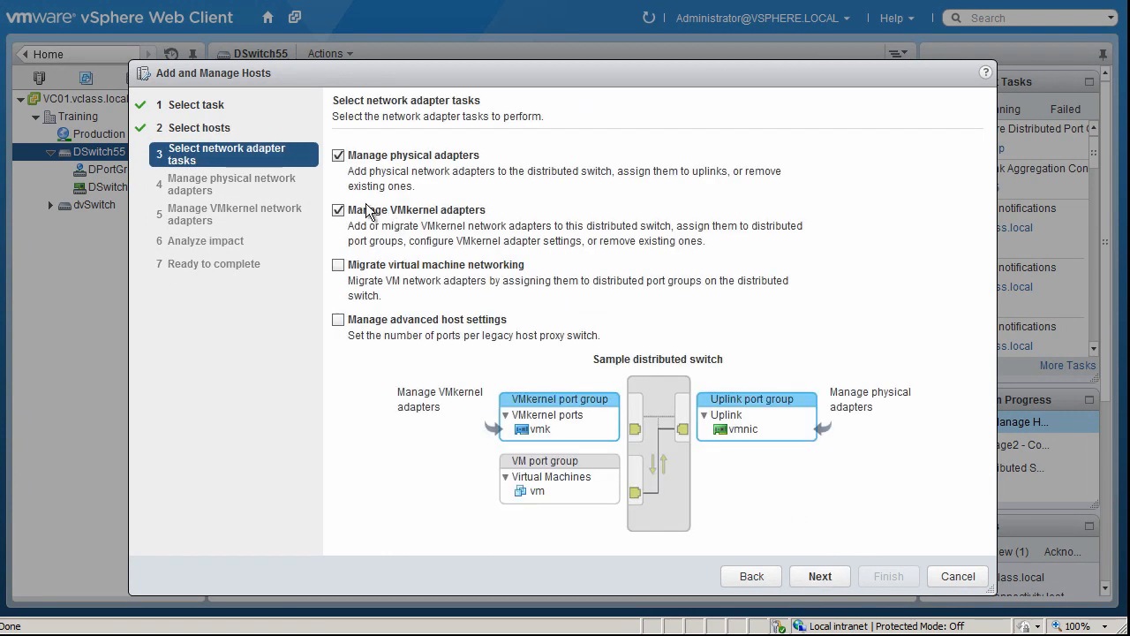
click(345, 213)
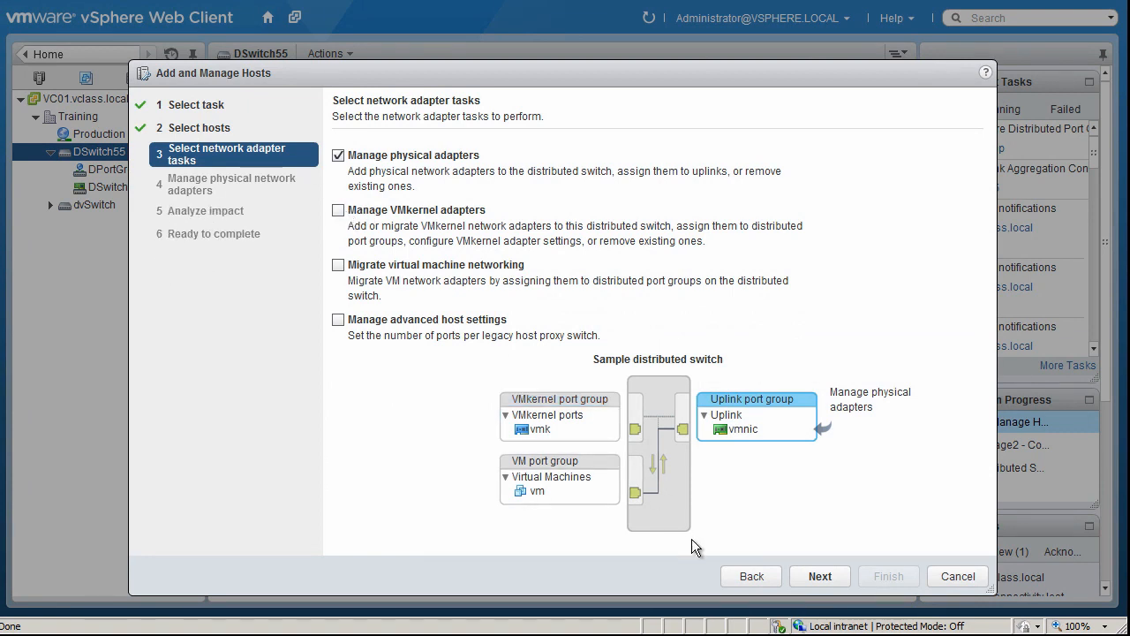
click(816, 574)
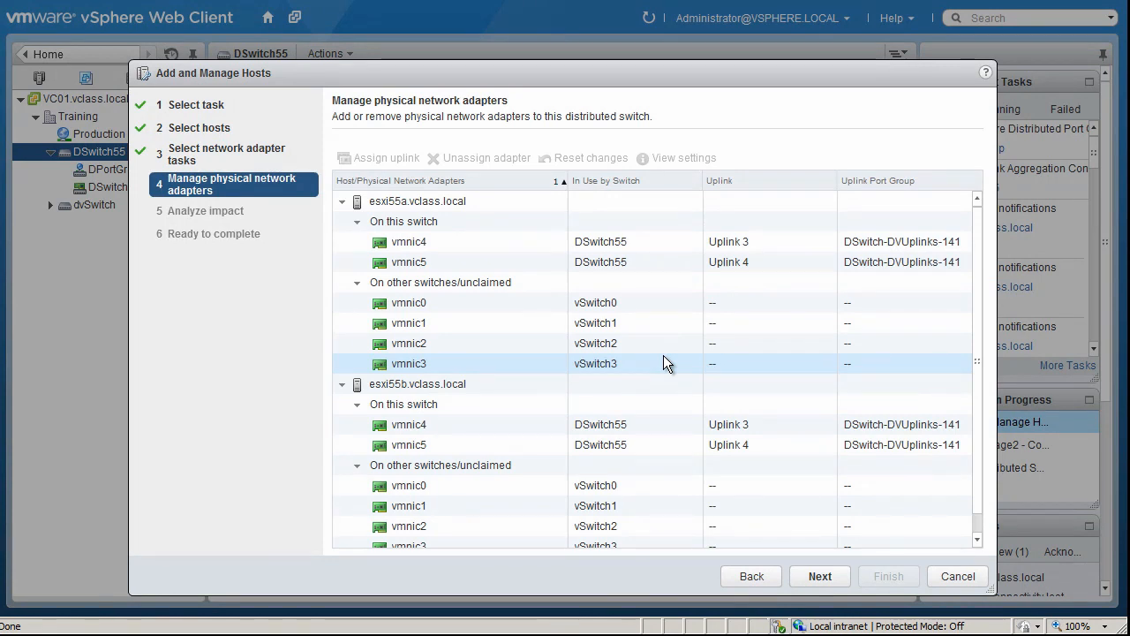
For host esxi55a.vclass.local, assign physical adapter vmnic4 to uplink port lag1-0 and vmnic5 to lag1-1.
click(500, 241)
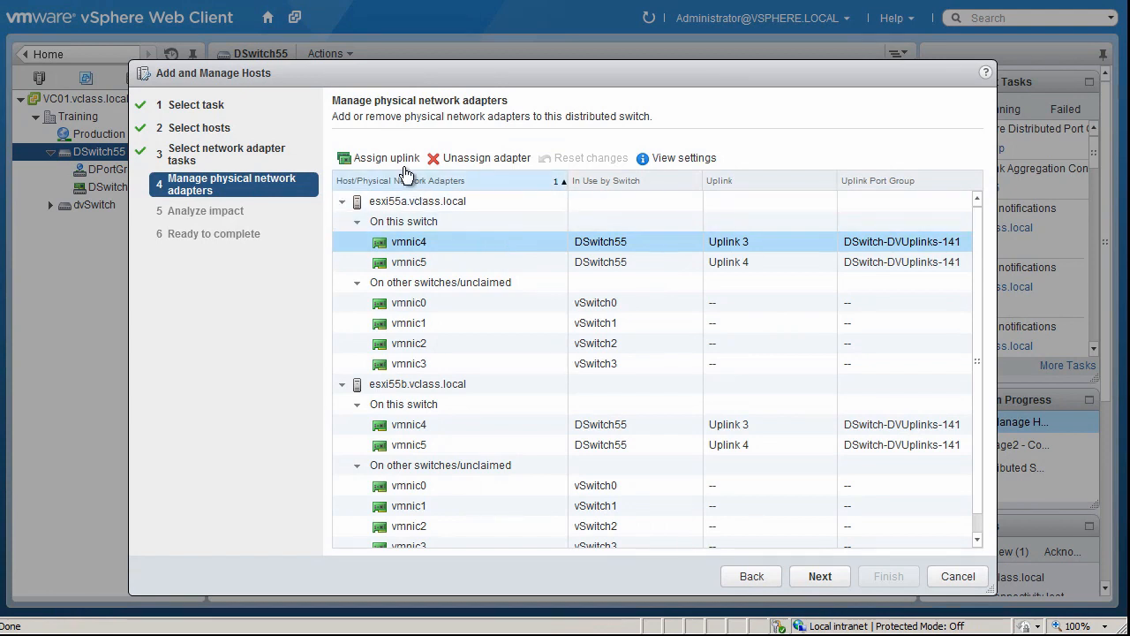
click(399, 158)
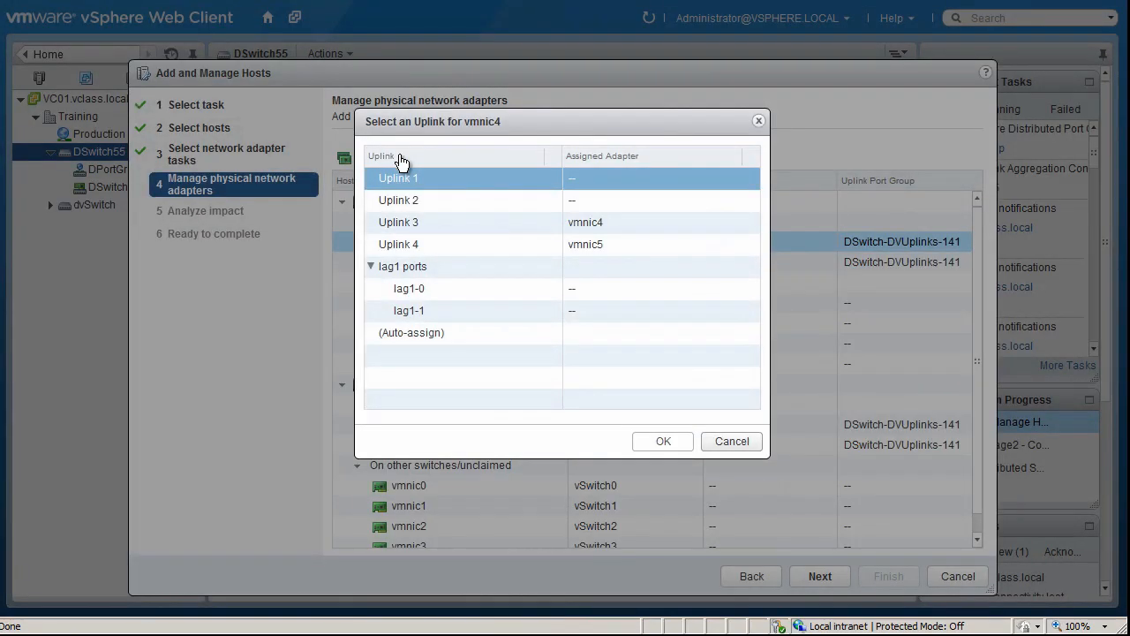
click(445, 288)
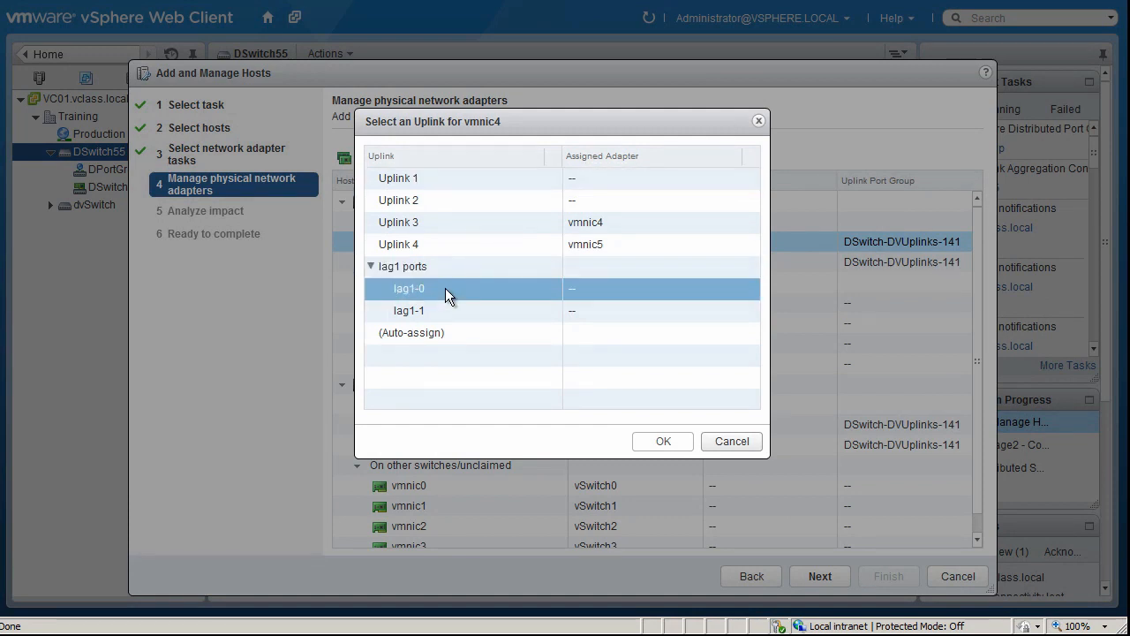
click(663, 442)
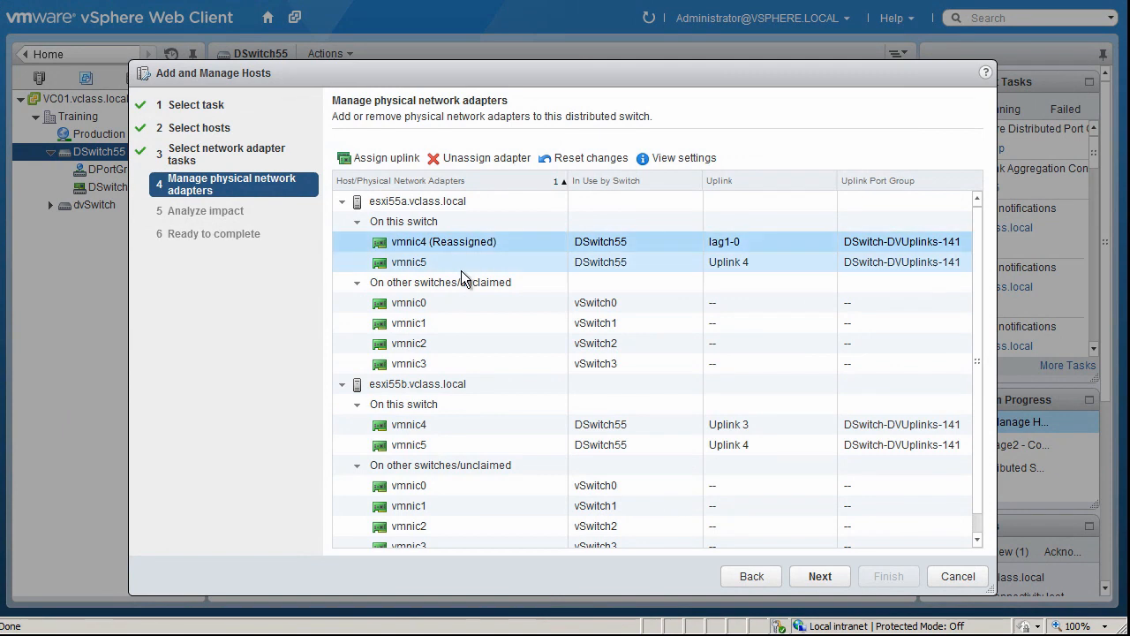
click(459, 265)
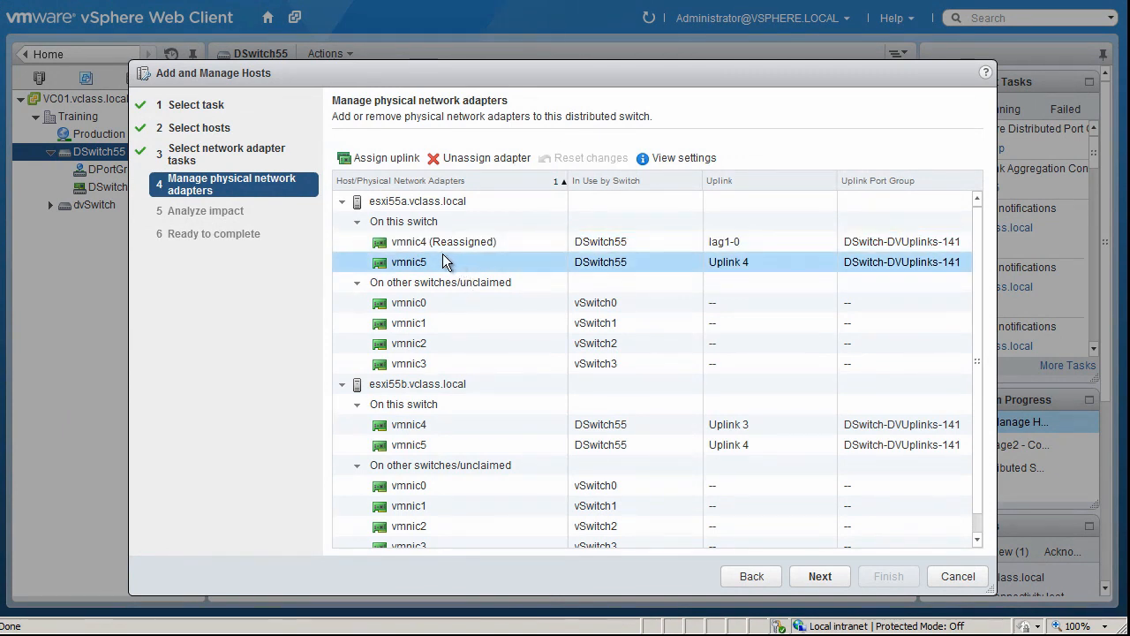
click(389, 158)
click(436, 313)
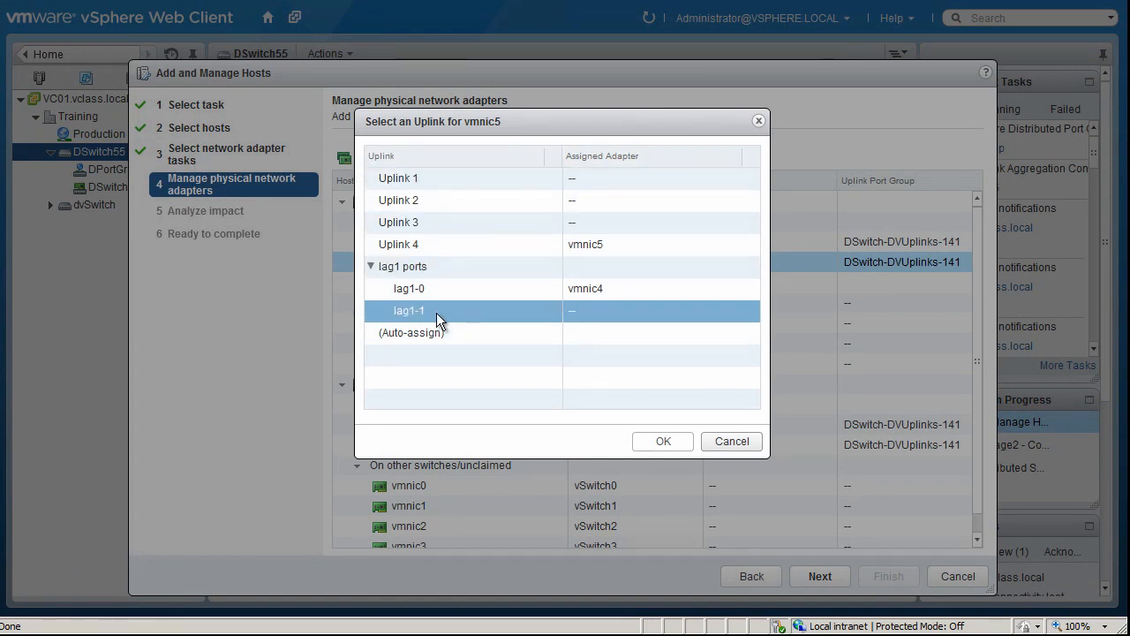
click(665, 447)
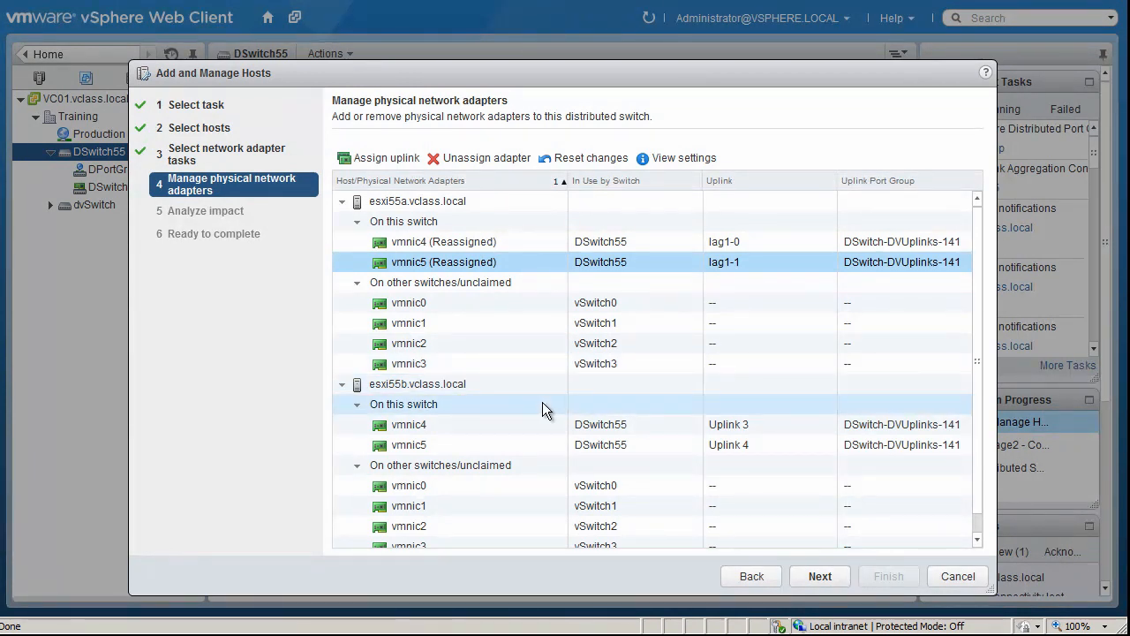
For host esxi55b.vclass.local, assign physical adapter vmnic4 to uplink port lag1-0 and vmnic5 to lag1-1.
click(511, 430)
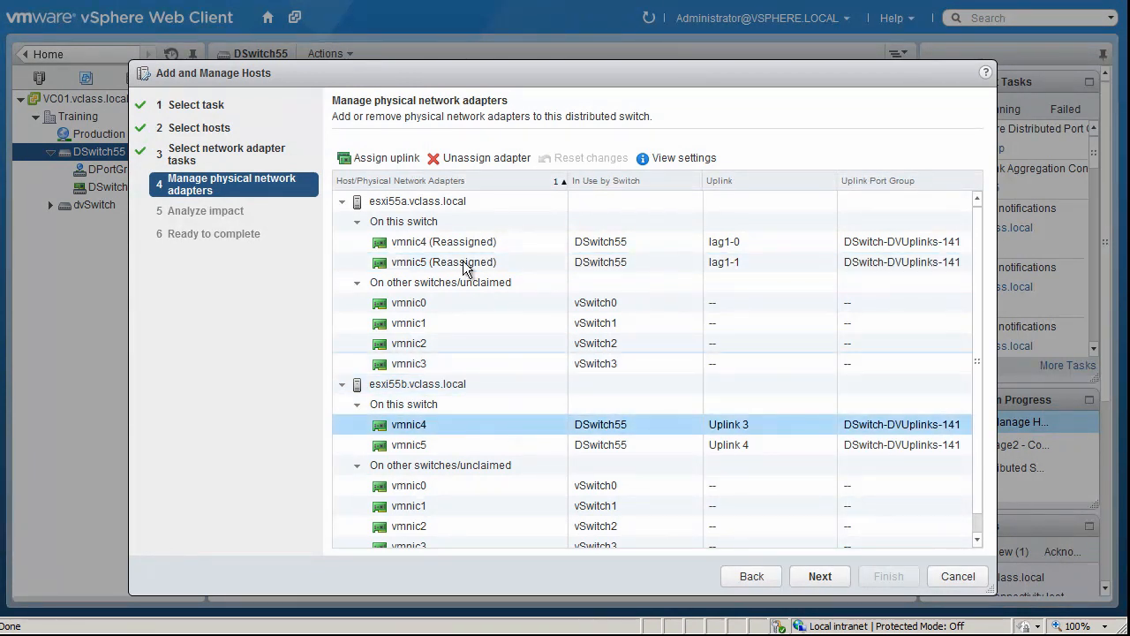
click(399, 160)
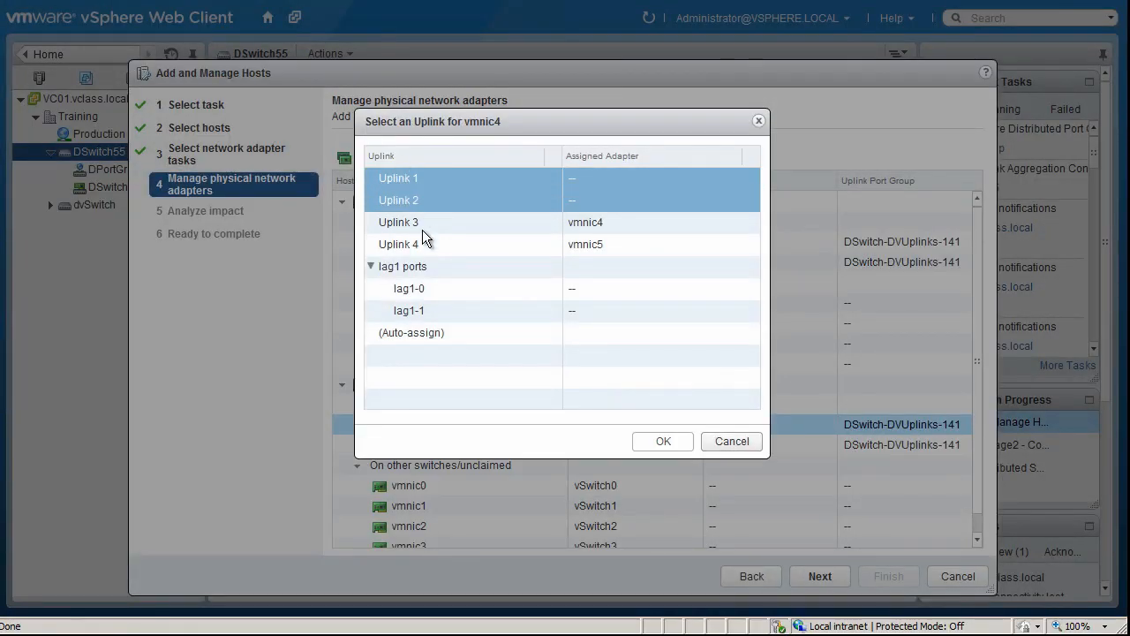
click(431, 299)
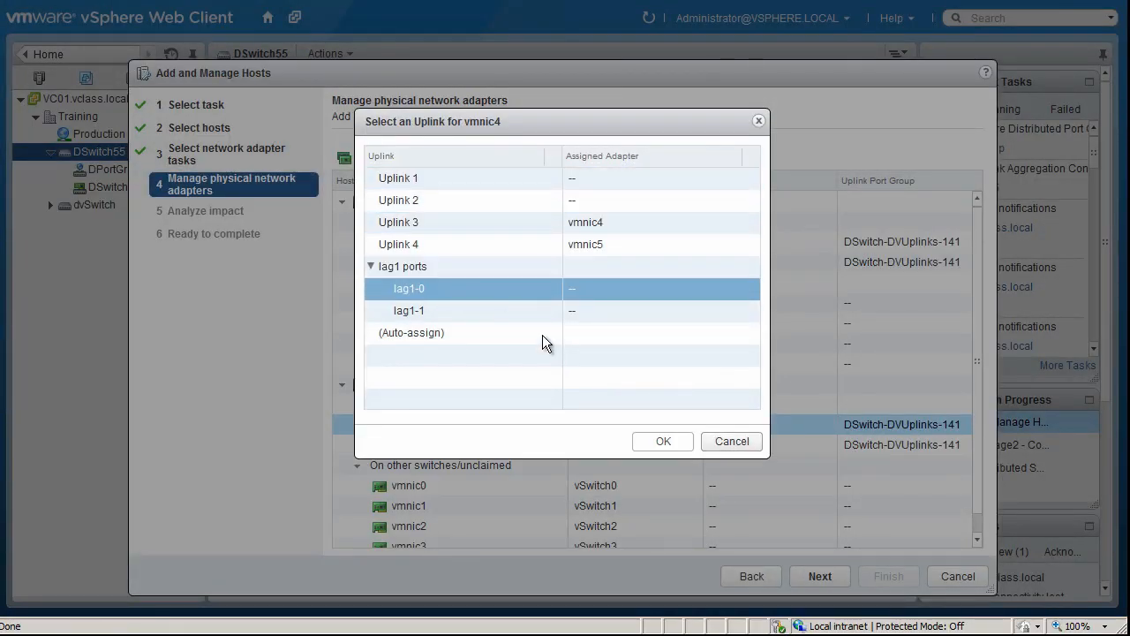
click(663, 441)
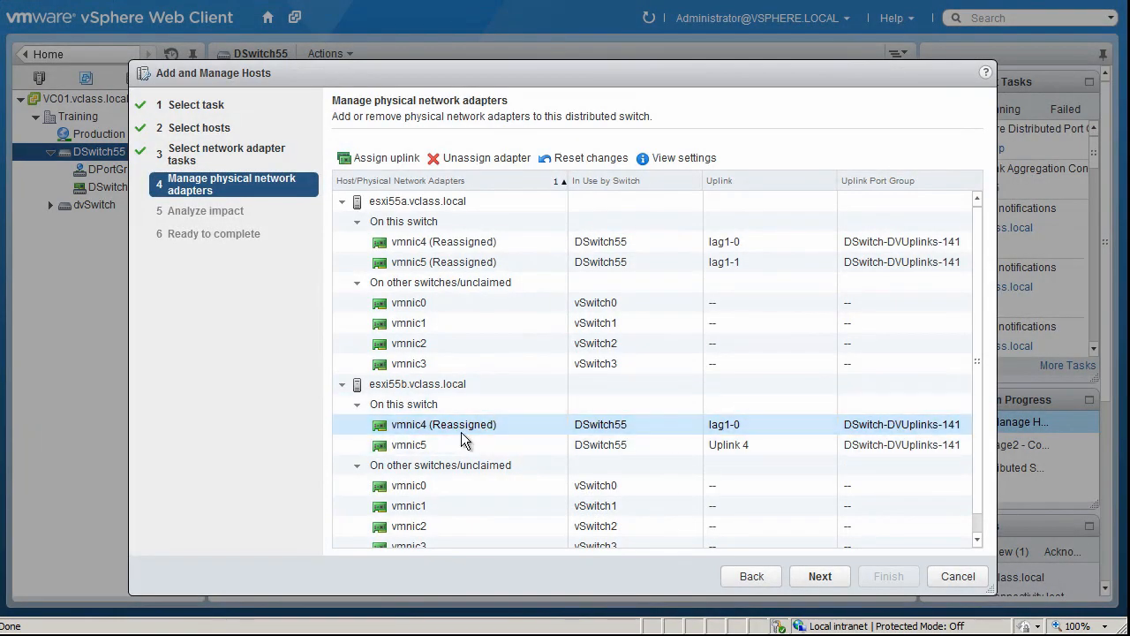
click(530, 445)
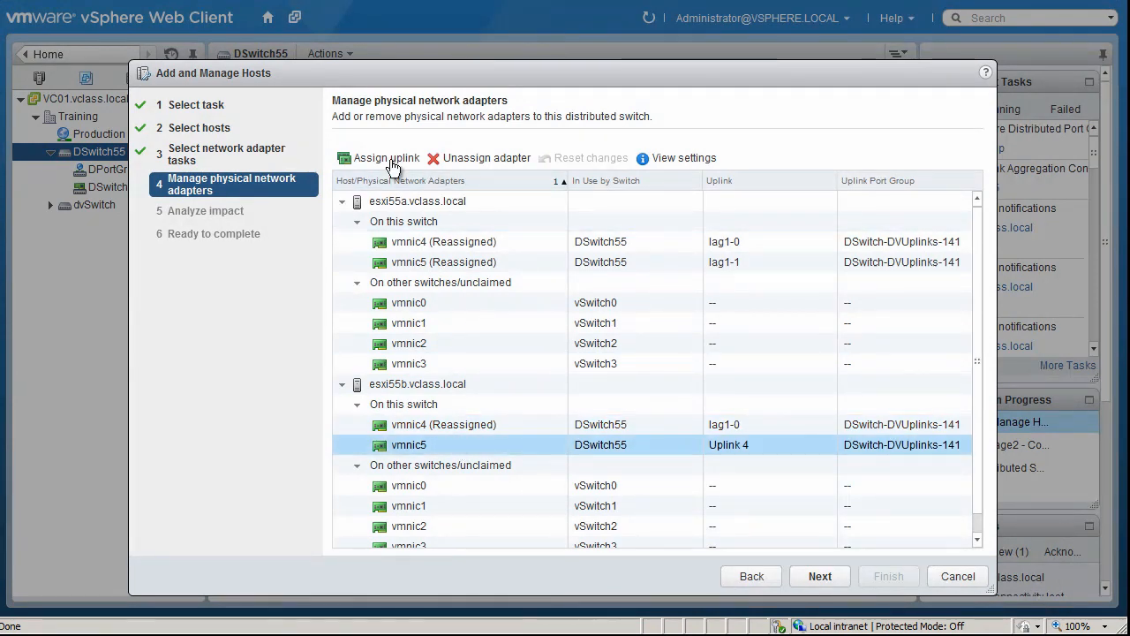
click(391, 168)
click(459, 313)
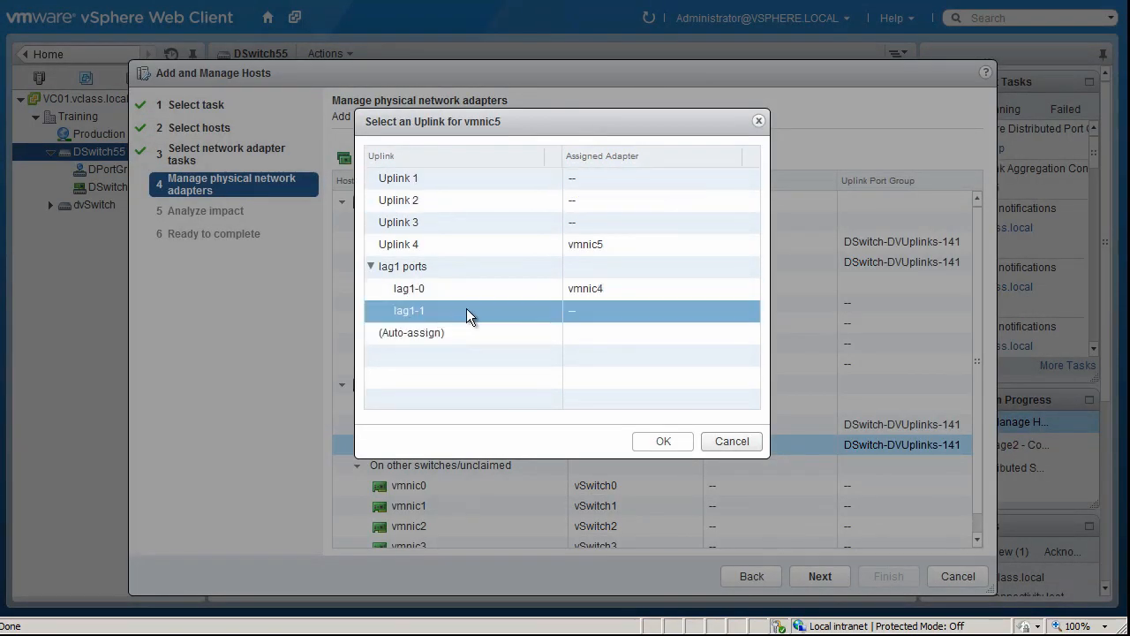
click(654, 438)
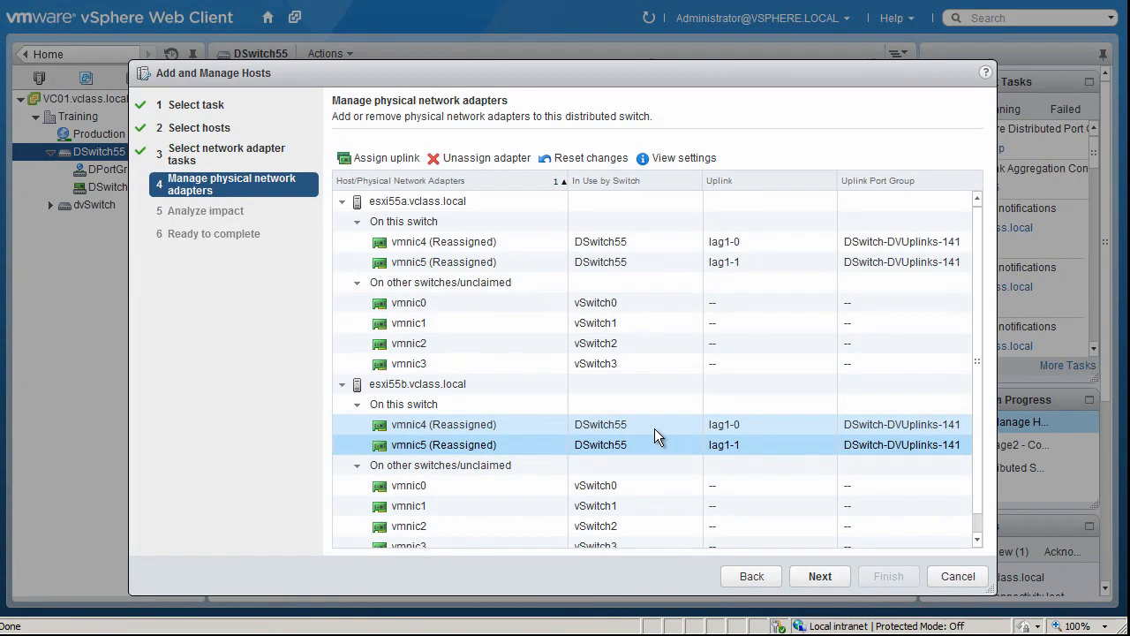
Proceed through the impact analysis and finish the Add and Manage Hosts wizard to apply the adapter reassignments.
click(819, 572)
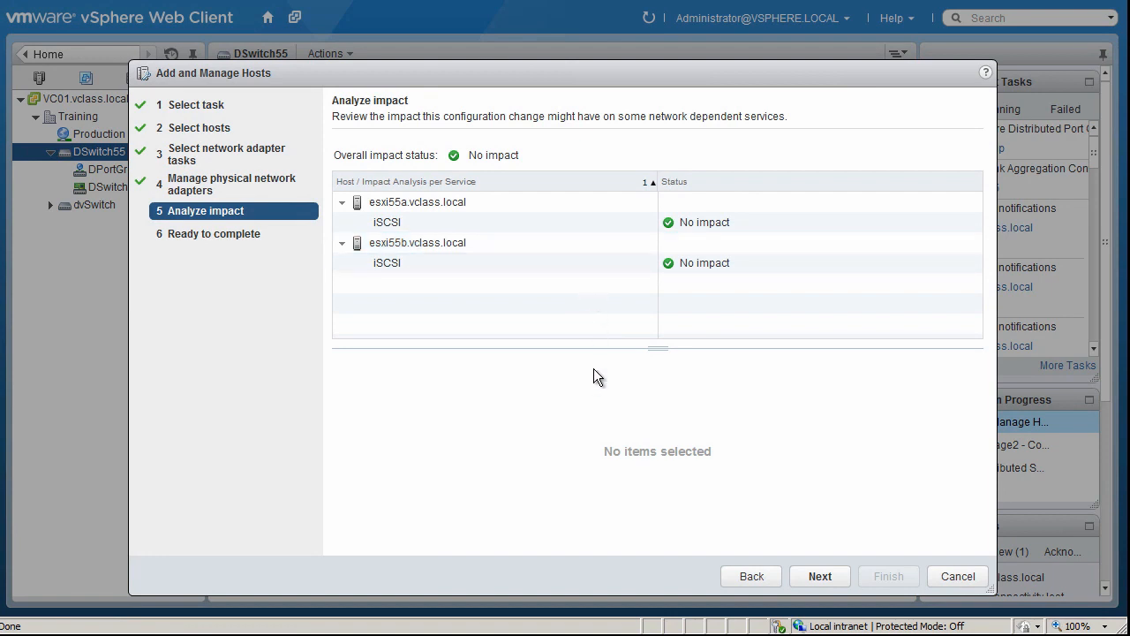
click(823, 572)
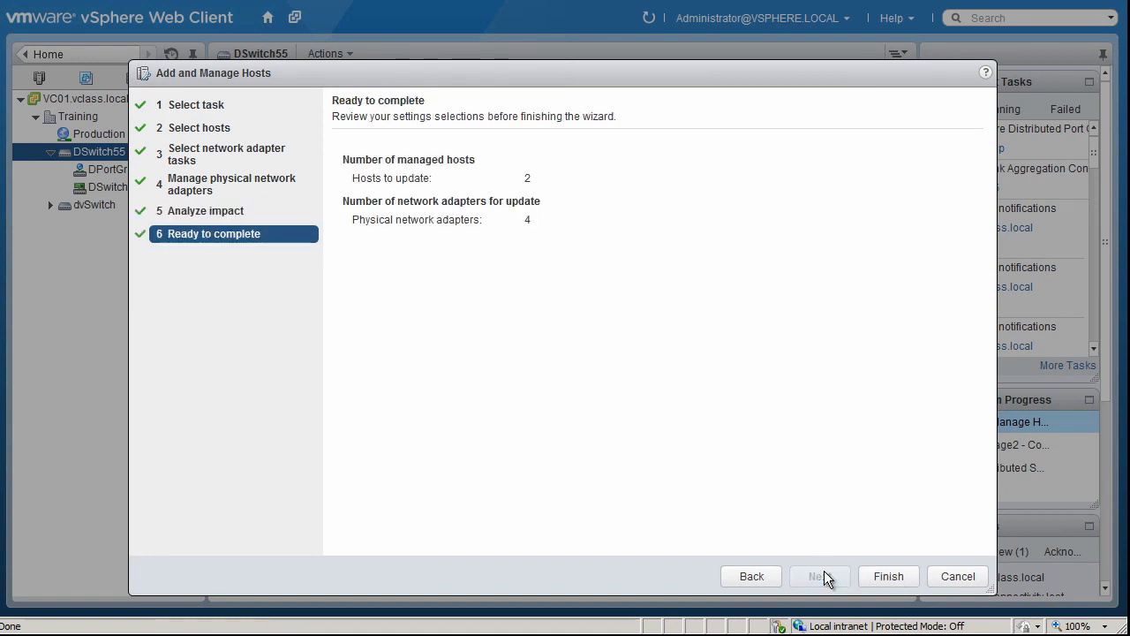
click(890, 576)
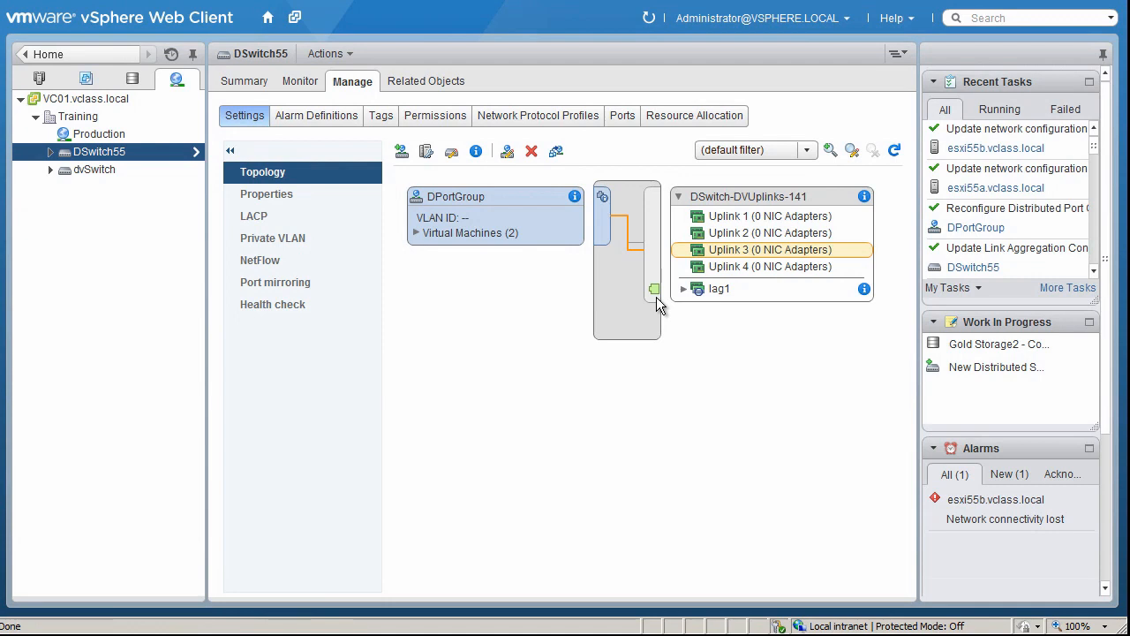
Edit the teaming and failover settings of DPortGroup and move lag1 from the standby to the active uplinks.
click(46, 152)
click(118, 170)
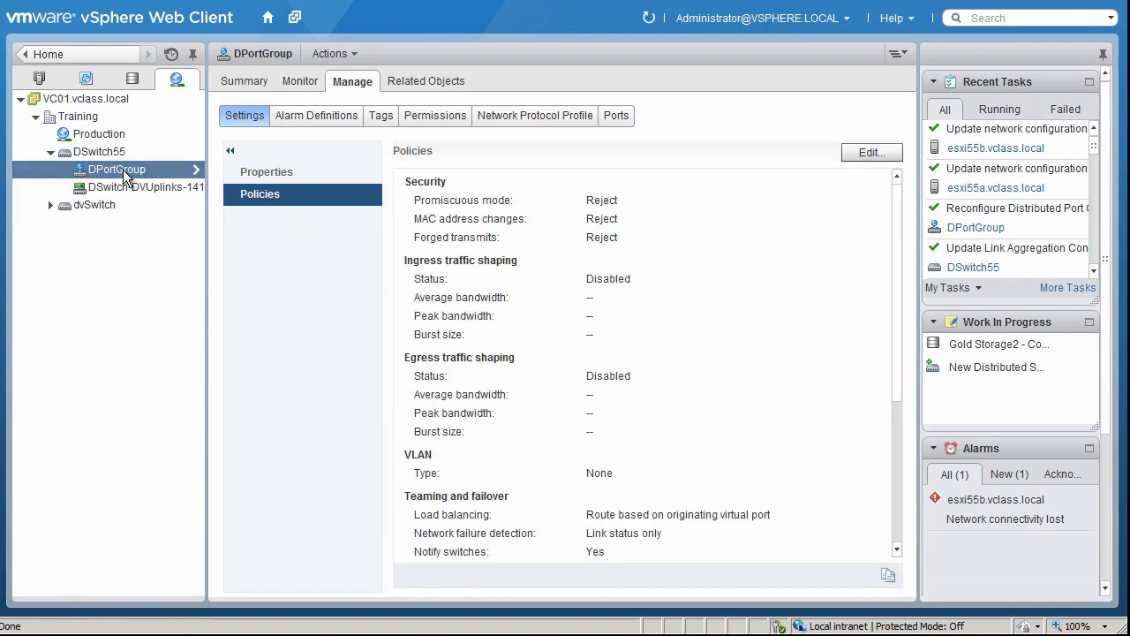
click(860, 153)
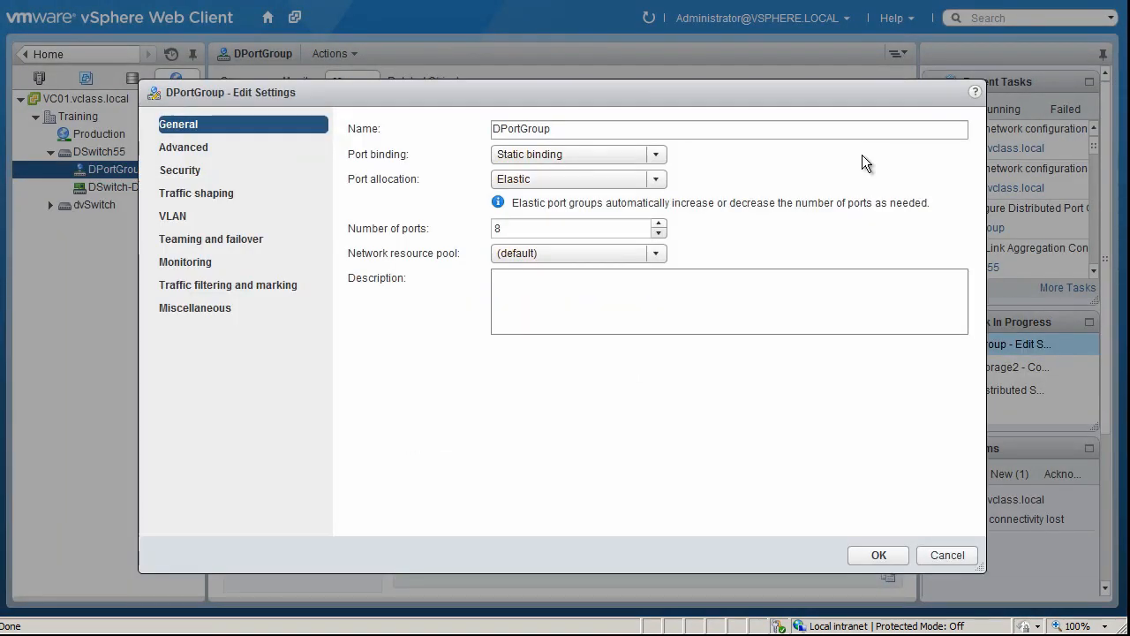
click(233, 246)
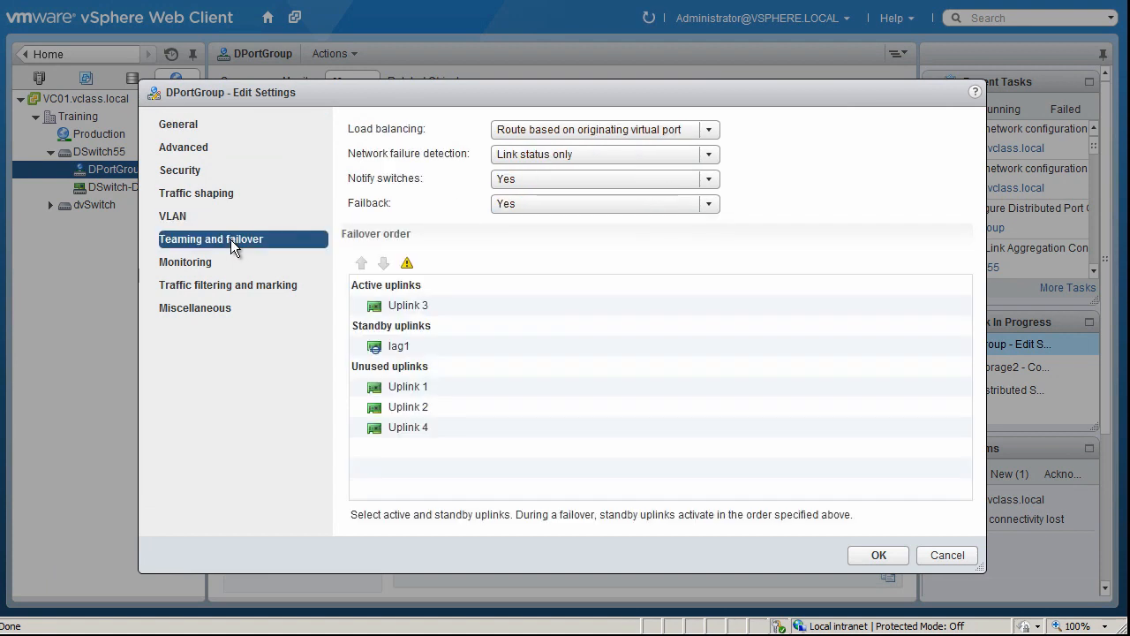
click(402, 347)
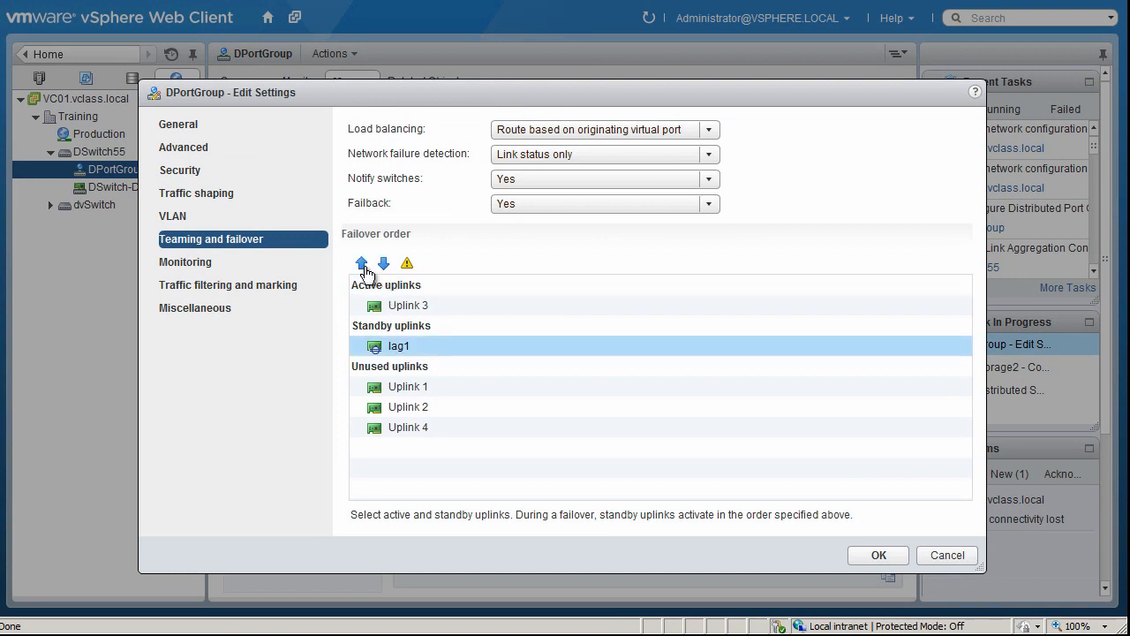
click(363, 264)
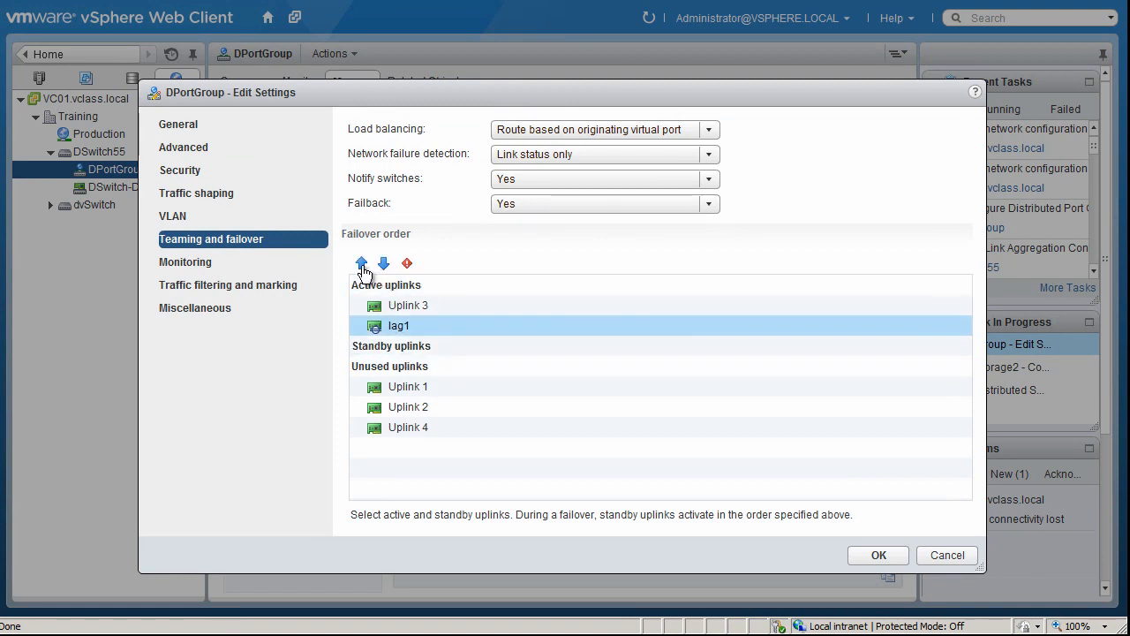
Move Uplink 3 to the unused uplinks so lag1 is the only active uplink, and save the port group settings.
click(424, 308)
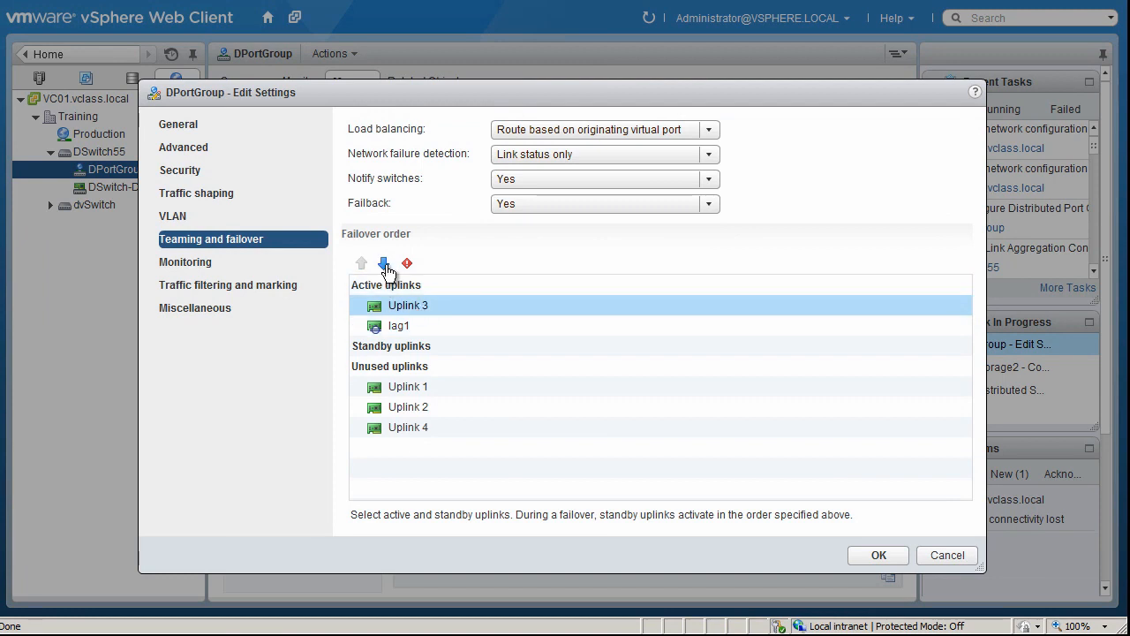
click(385, 264)
click(385, 264)
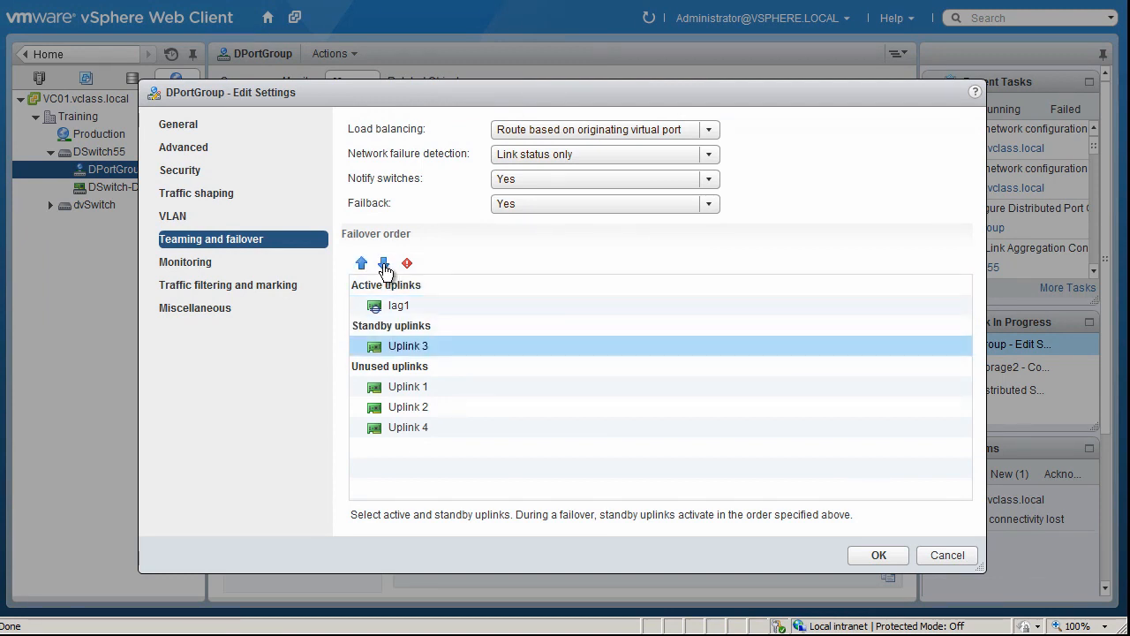
click(385, 264)
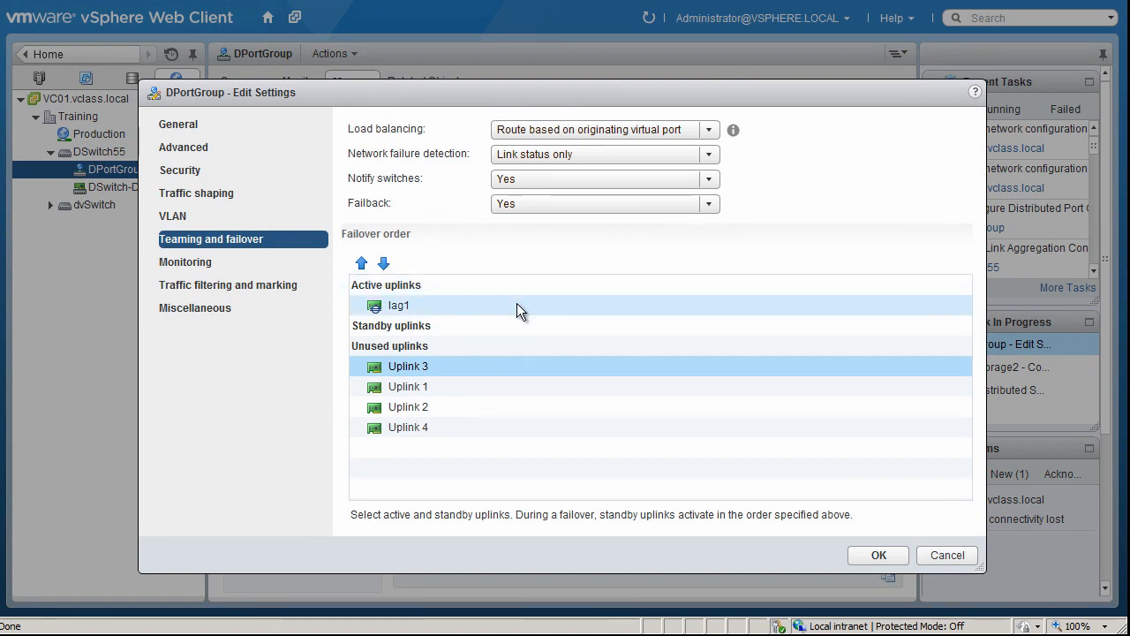
click(879, 557)
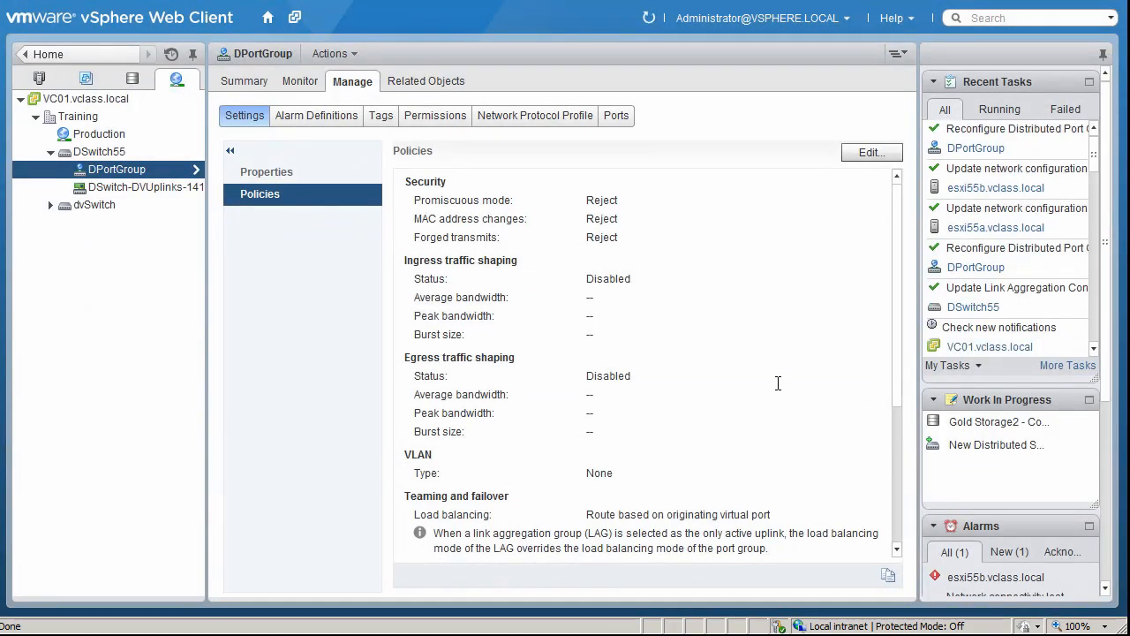
Return to the distributed switch DSwitch55 in the networking inventory.
click(115, 149)
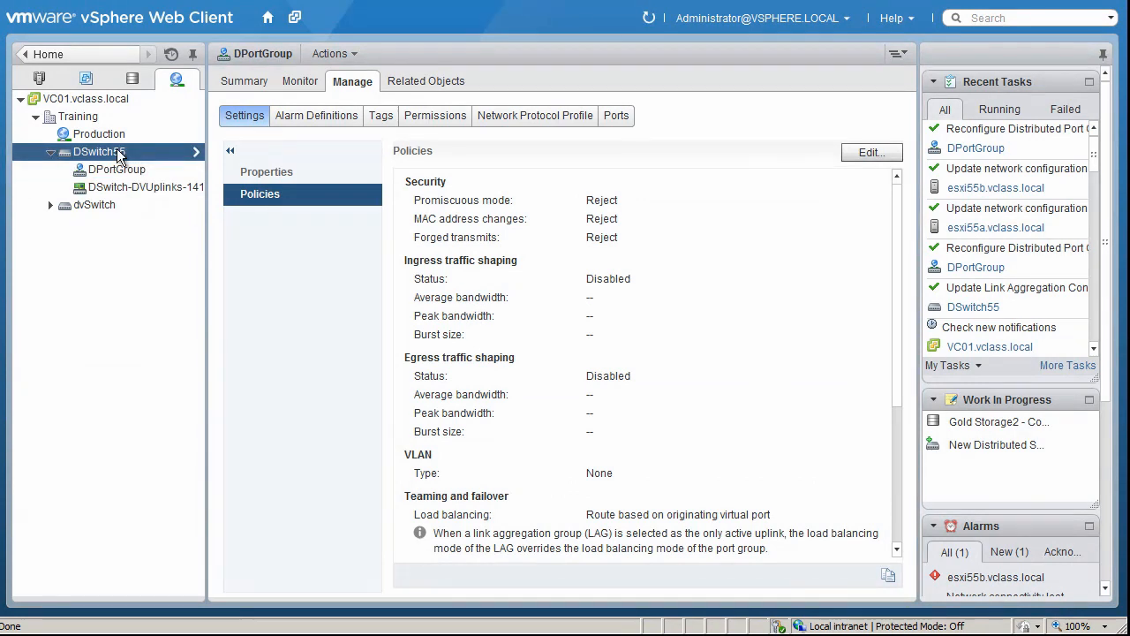